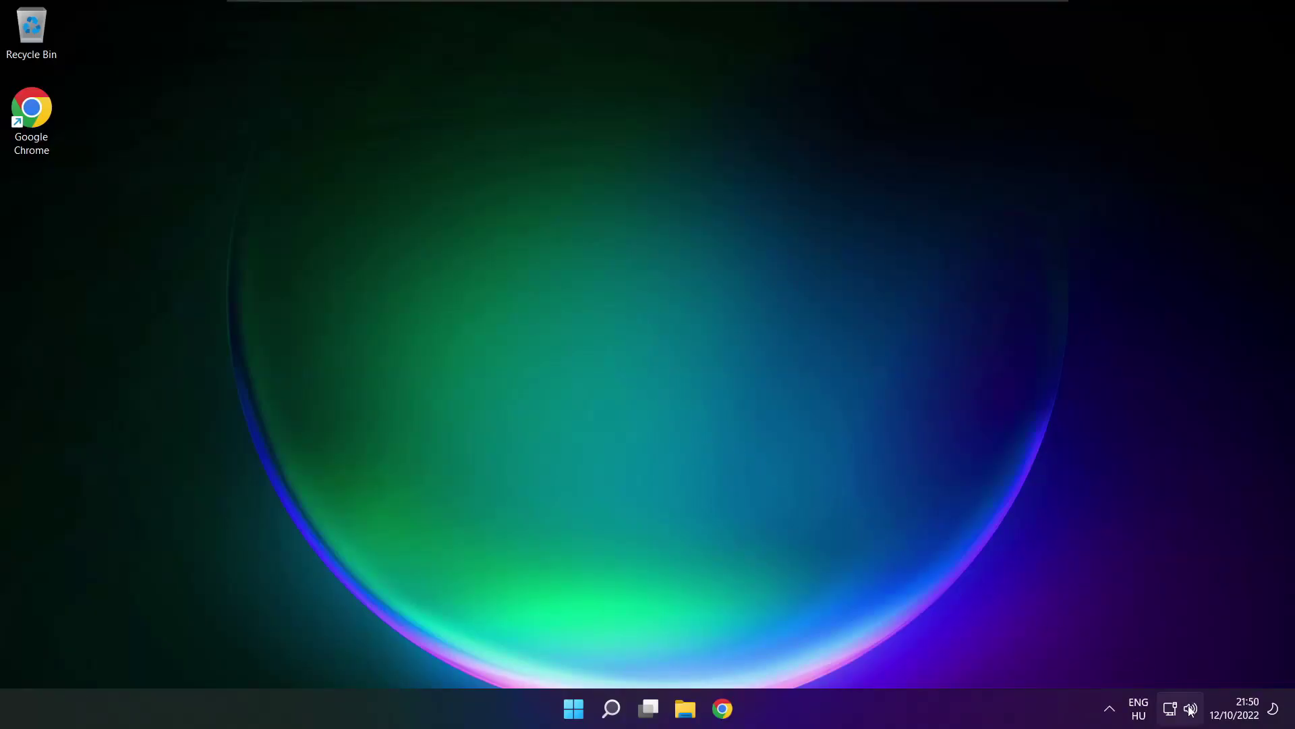
# Switch the Quick Settings audio output from CABLE Input to Speakers (High Definition Audio Device)
pyautogui.click(1191, 708)
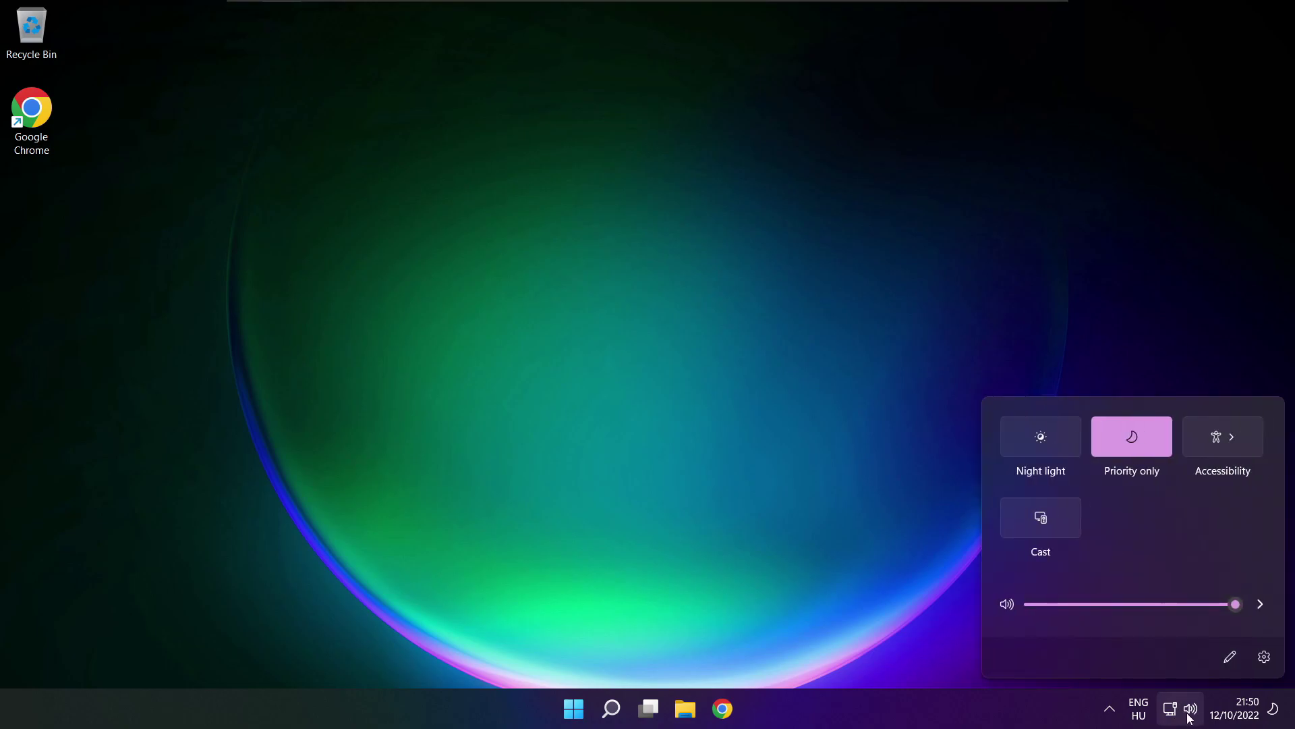
pyautogui.click(1261, 607)
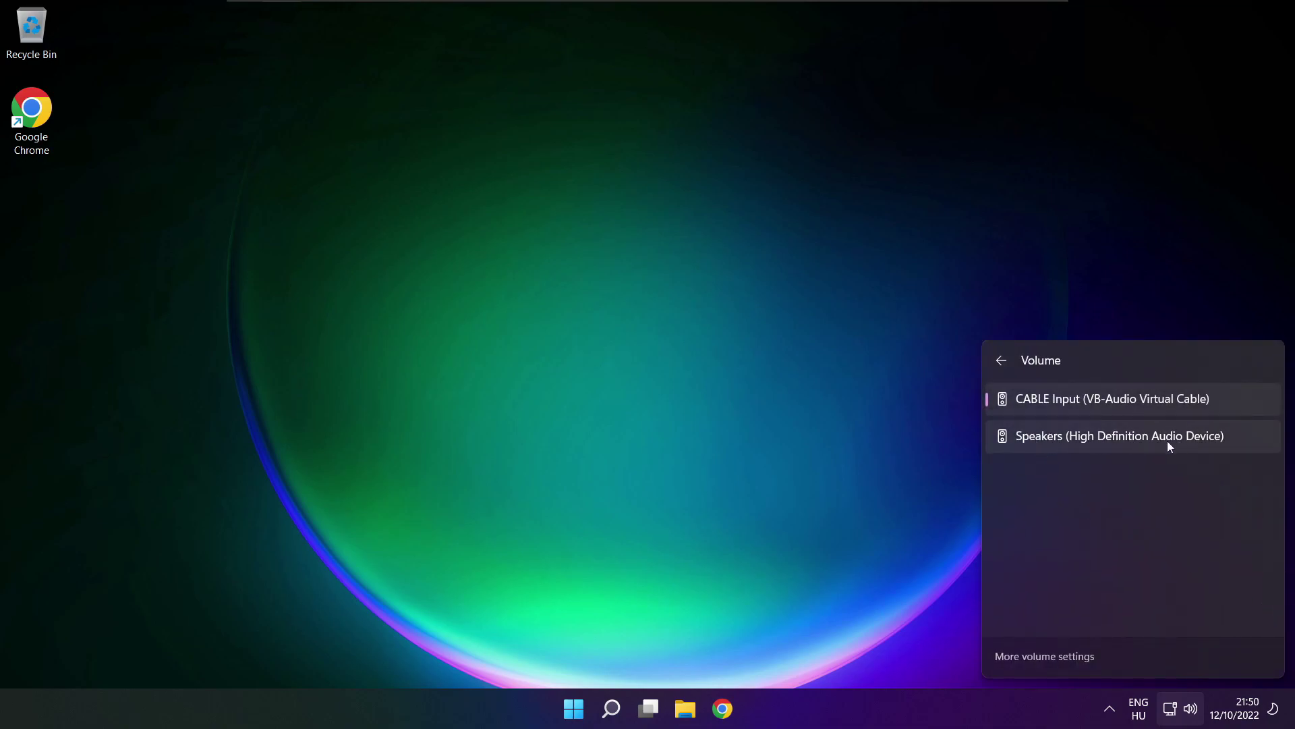
pyautogui.click(1237, 443)
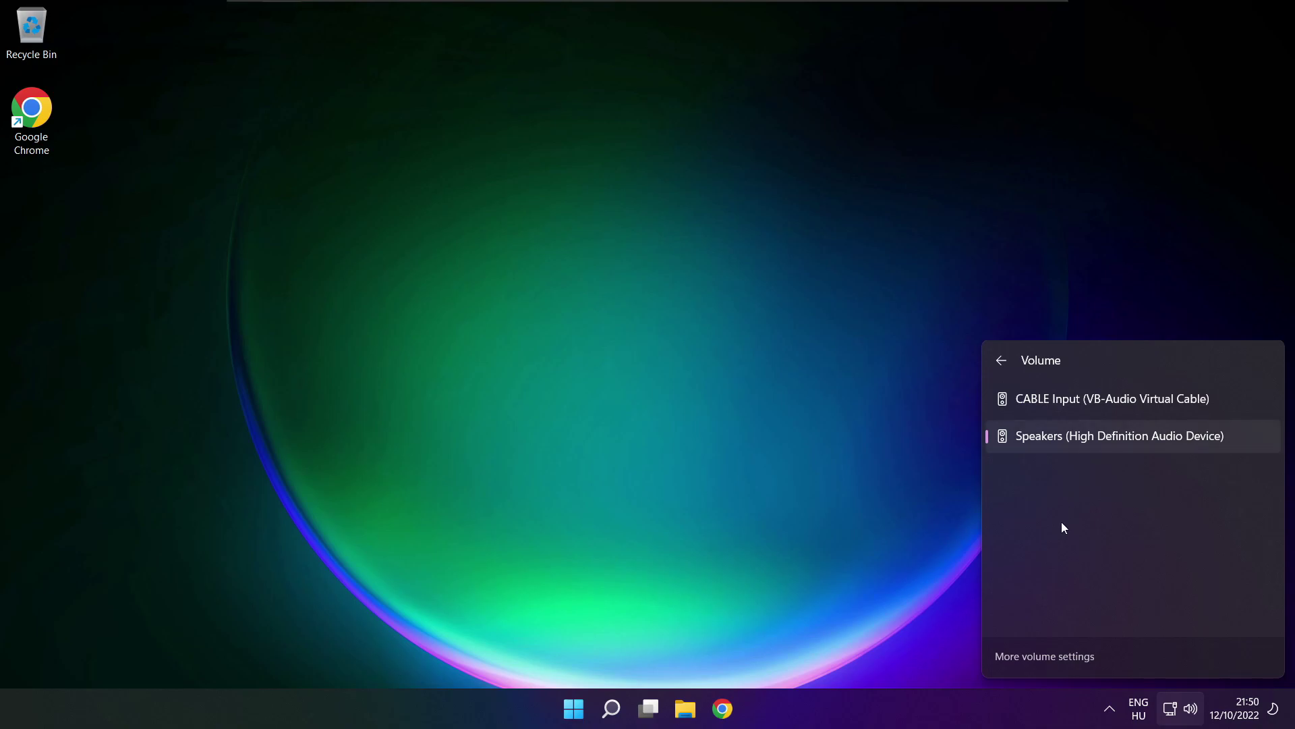
# Dismiss the output device list and check the Start menu power options, returning to the desktop
pyautogui.click(685, 394)
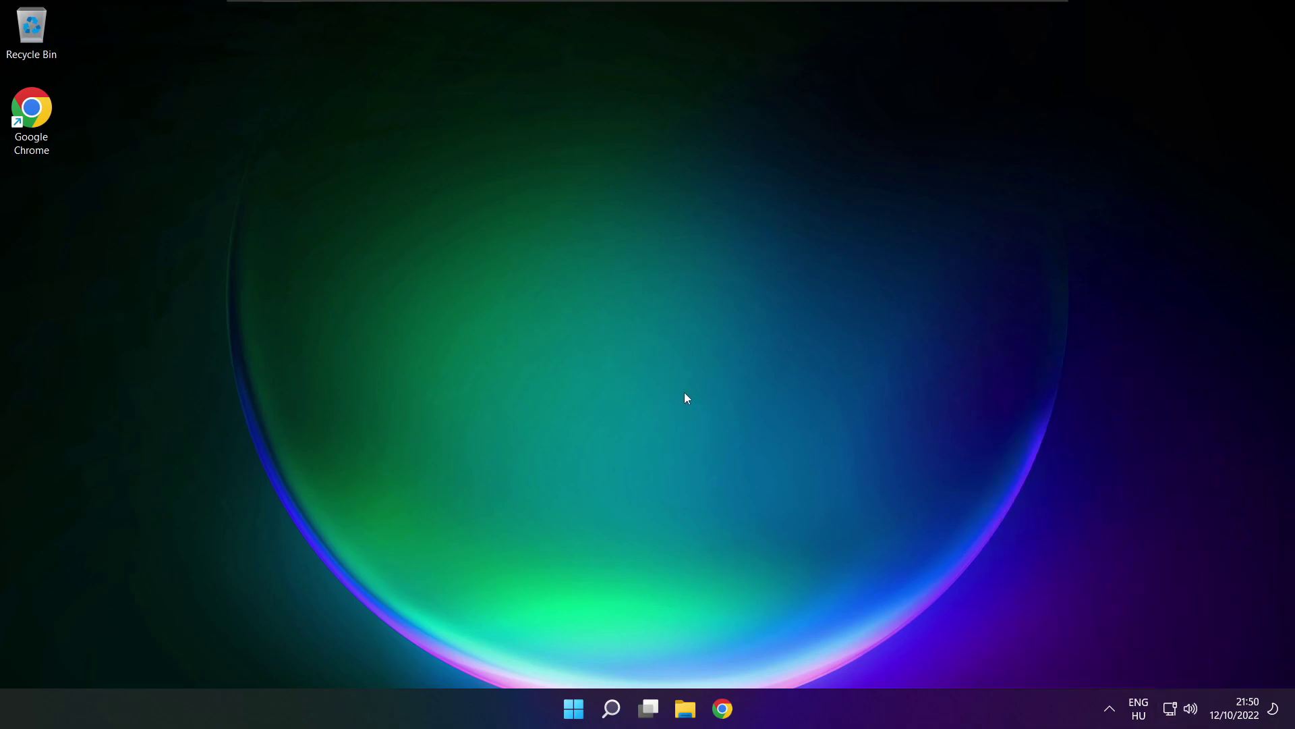
pyautogui.click(573, 708)
pyautogui.click(856, 650)
# Reach the Sound settings page with Speakers selected and output volume restored to 100
pyautogui.click(1190, 710)
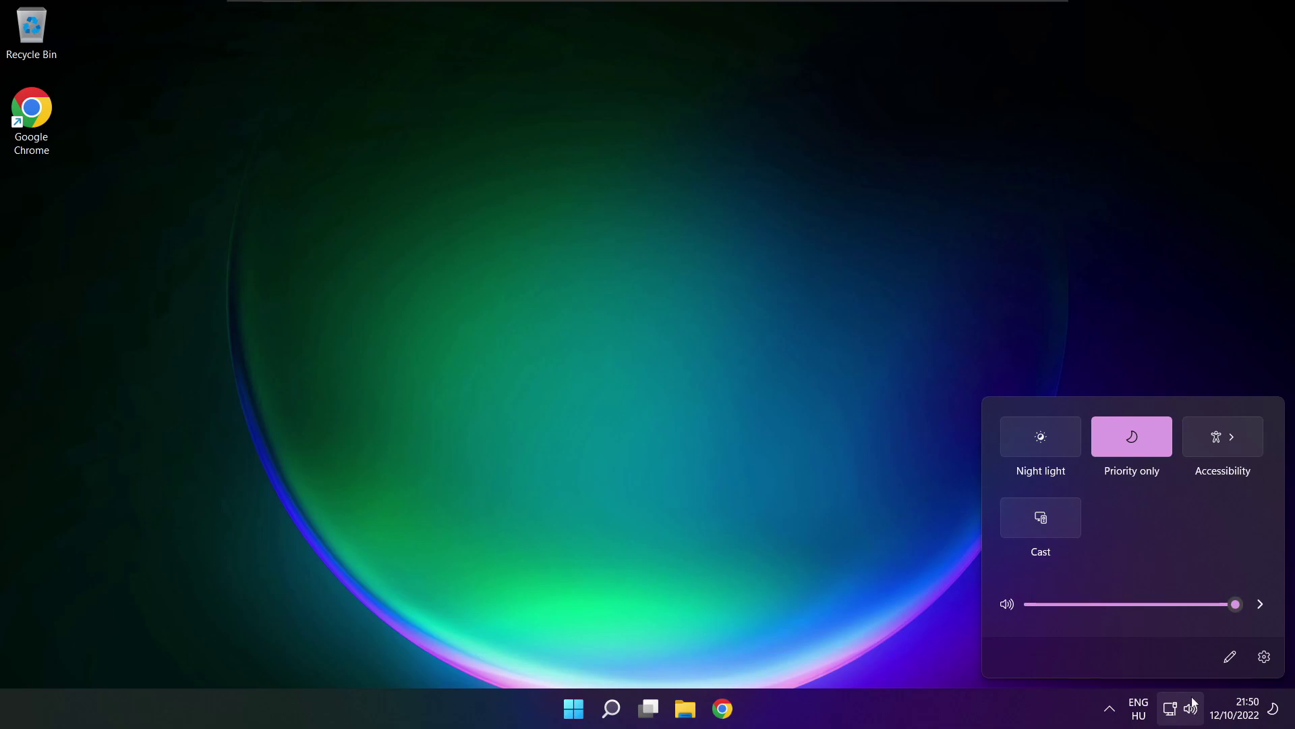
pyautogui.click(1260, 605)
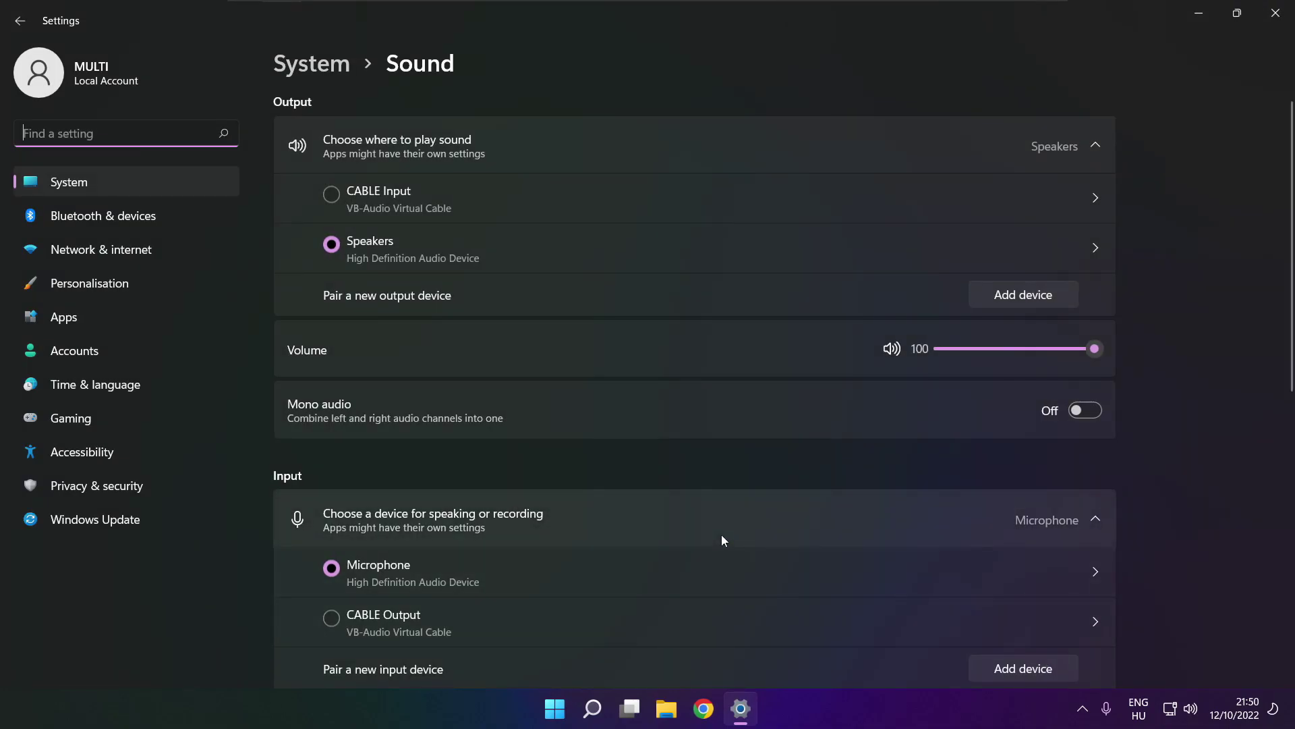
pyautogui.click(346, 244)
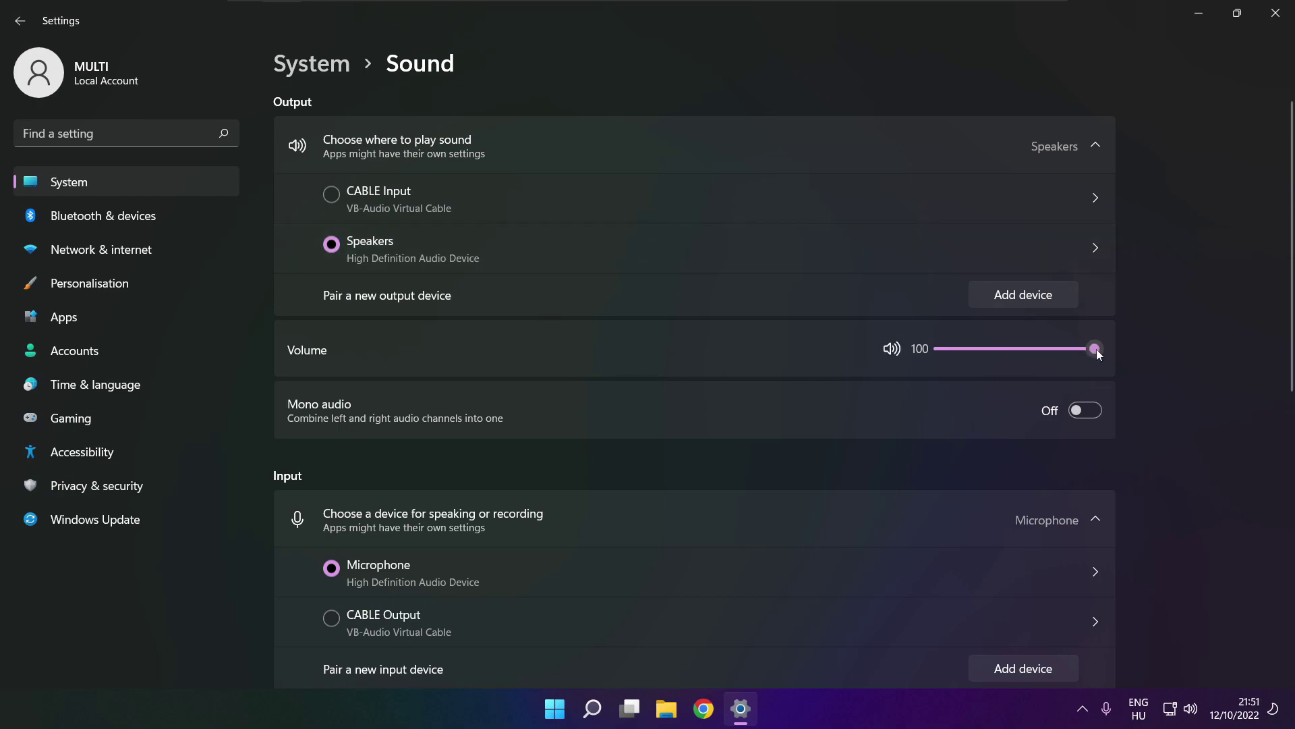
pyautogui.moveTo(1095, 348)
pyautogui.mouseDown()
pyautogui.moveTo(998, 347)
pyautogui.moveTo(1108, 348)
pyautogui.mouseUp()
pyautogui.moveTo(1292, 342); pyautogui.dragTo(1286, 565)
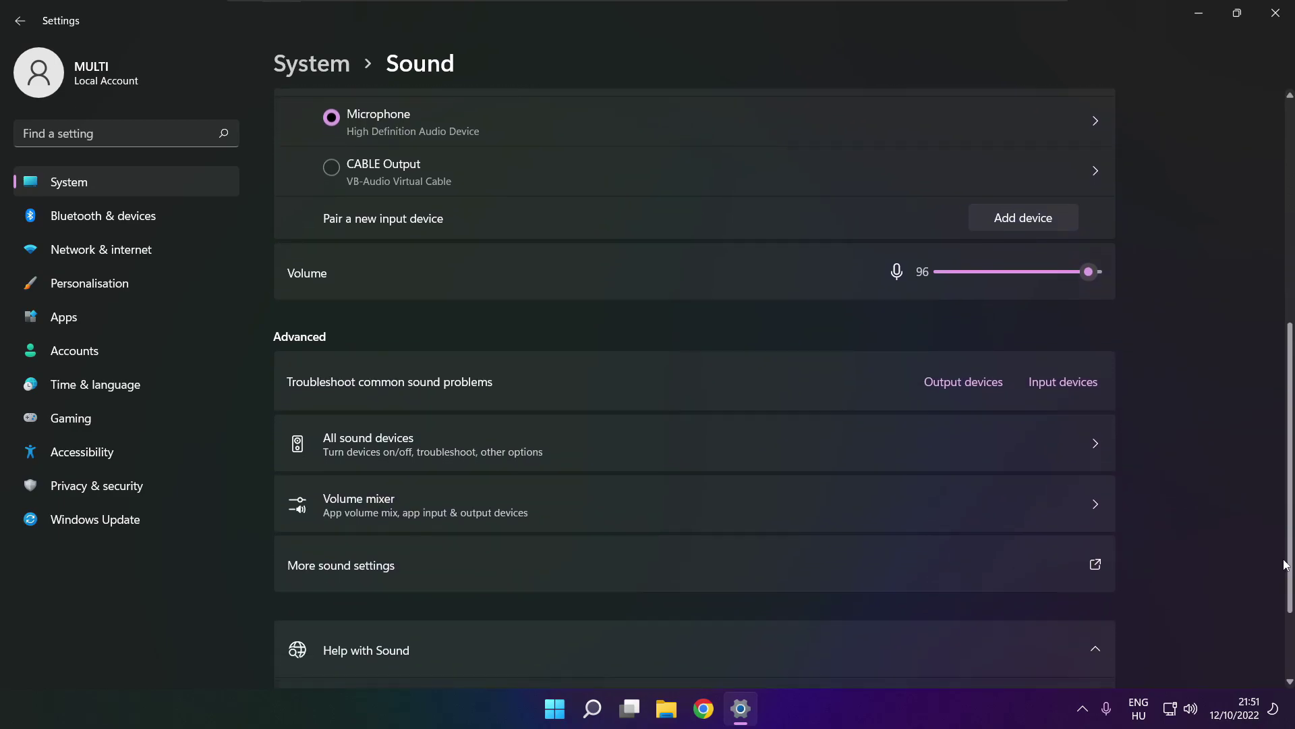
# Disable the CABLE Input playback device in the classic Sound control panel
pyautogui.click(533, 575)
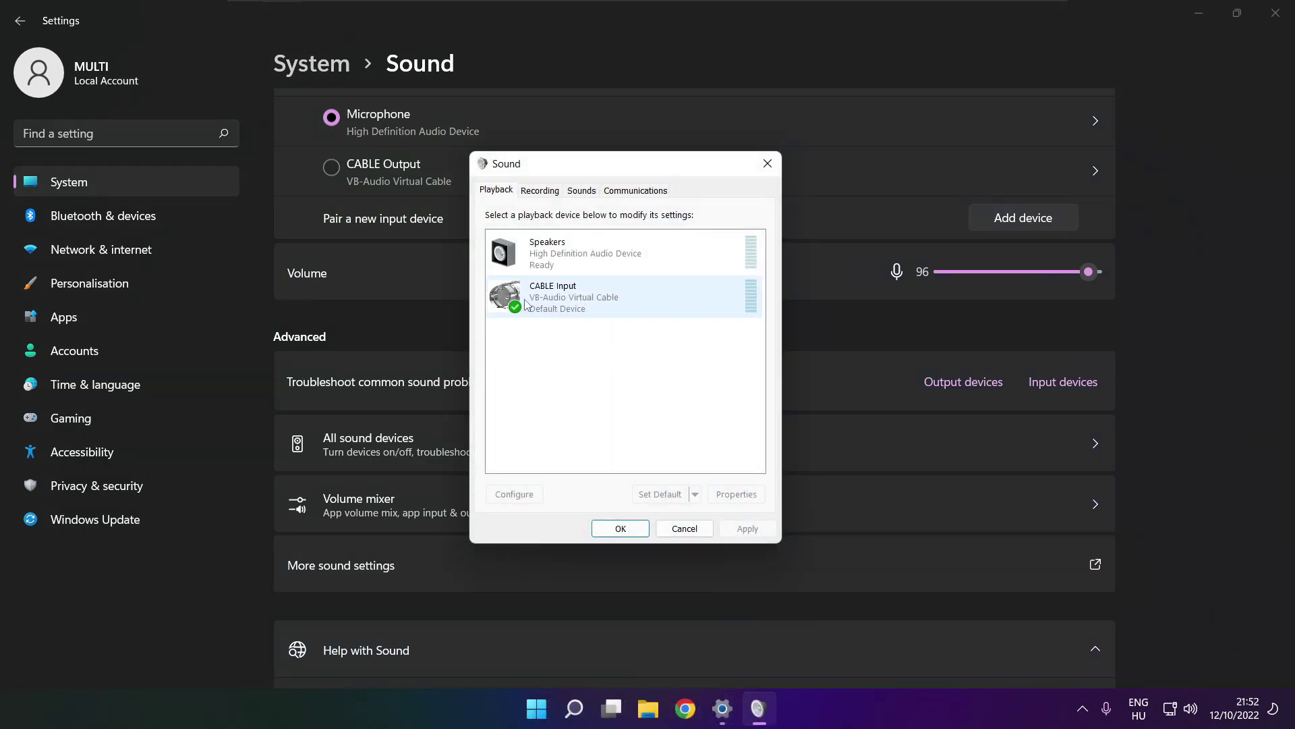
pyautogui.click(595, 310)
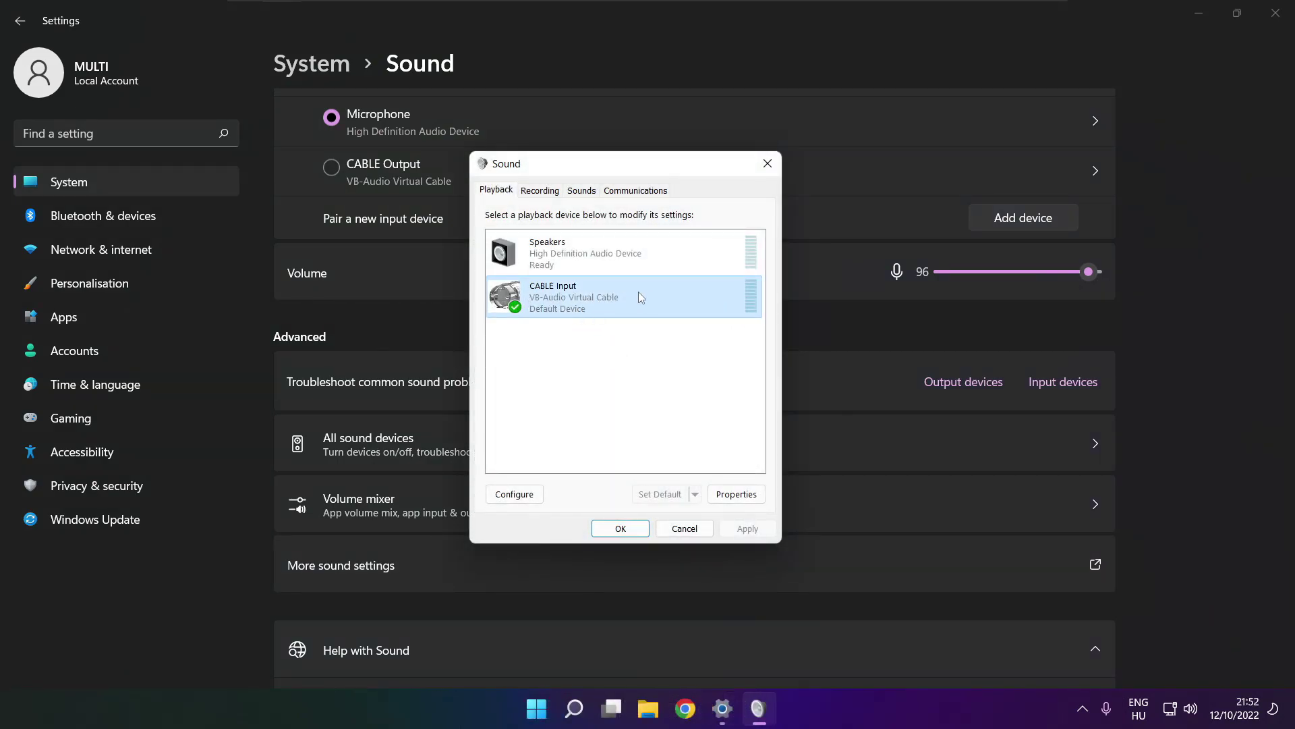
pyautogui.rightClick(685, 296)
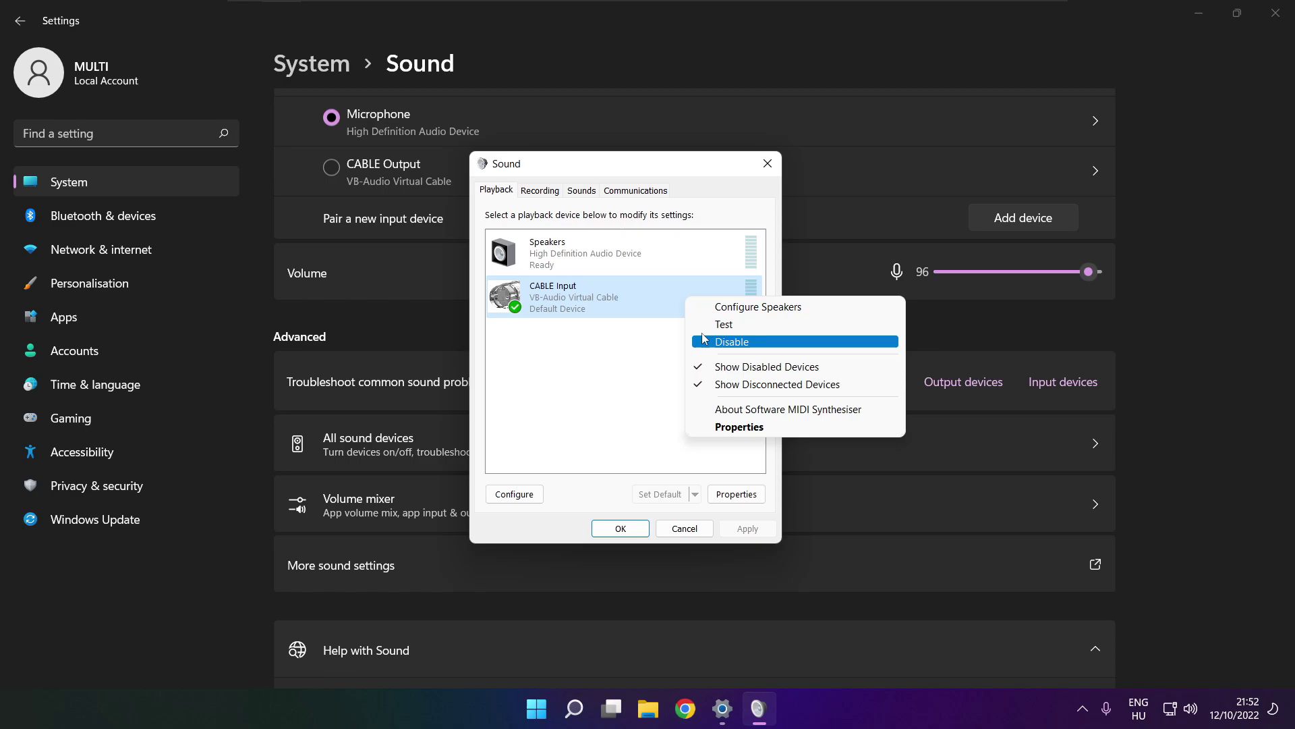
pyautogui.click(753, 346)
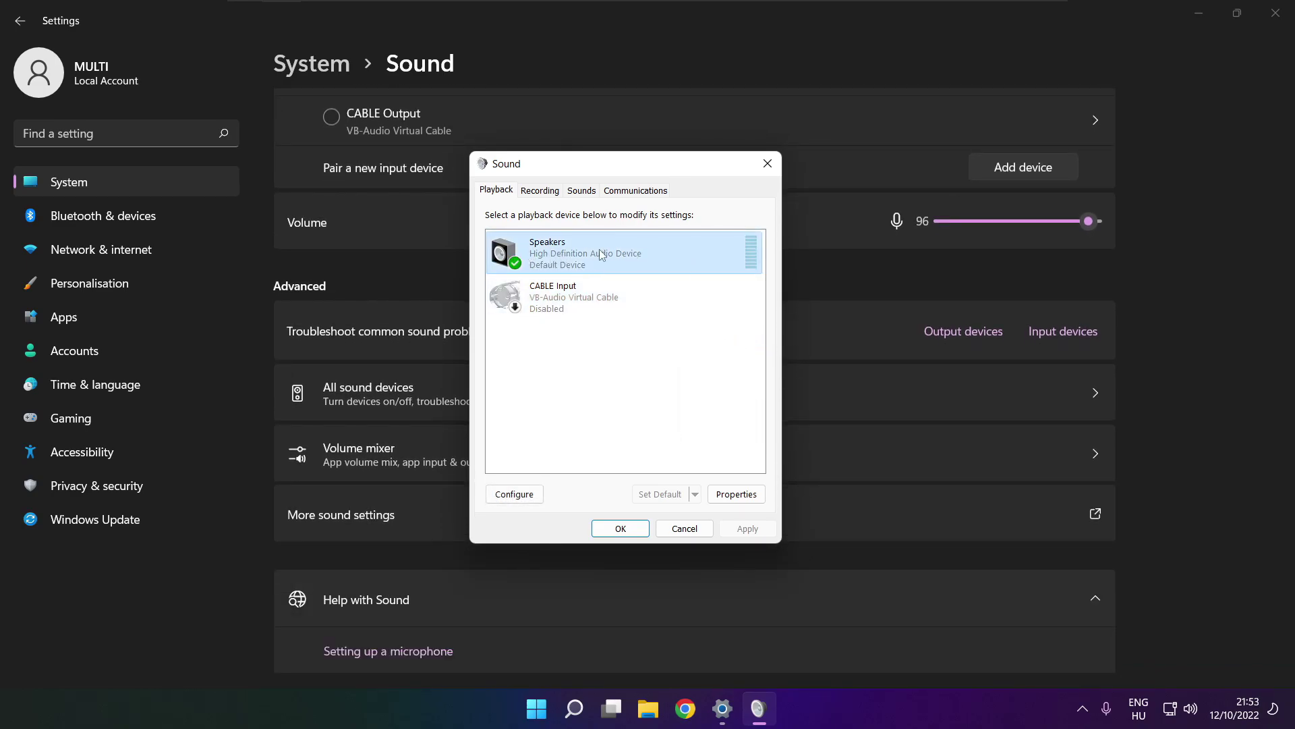
# Configure the Speakers as 7.1 Surround, keeping the centre, subwoofer, side and rear speakers
pyautogui.rightClick(628, 258)
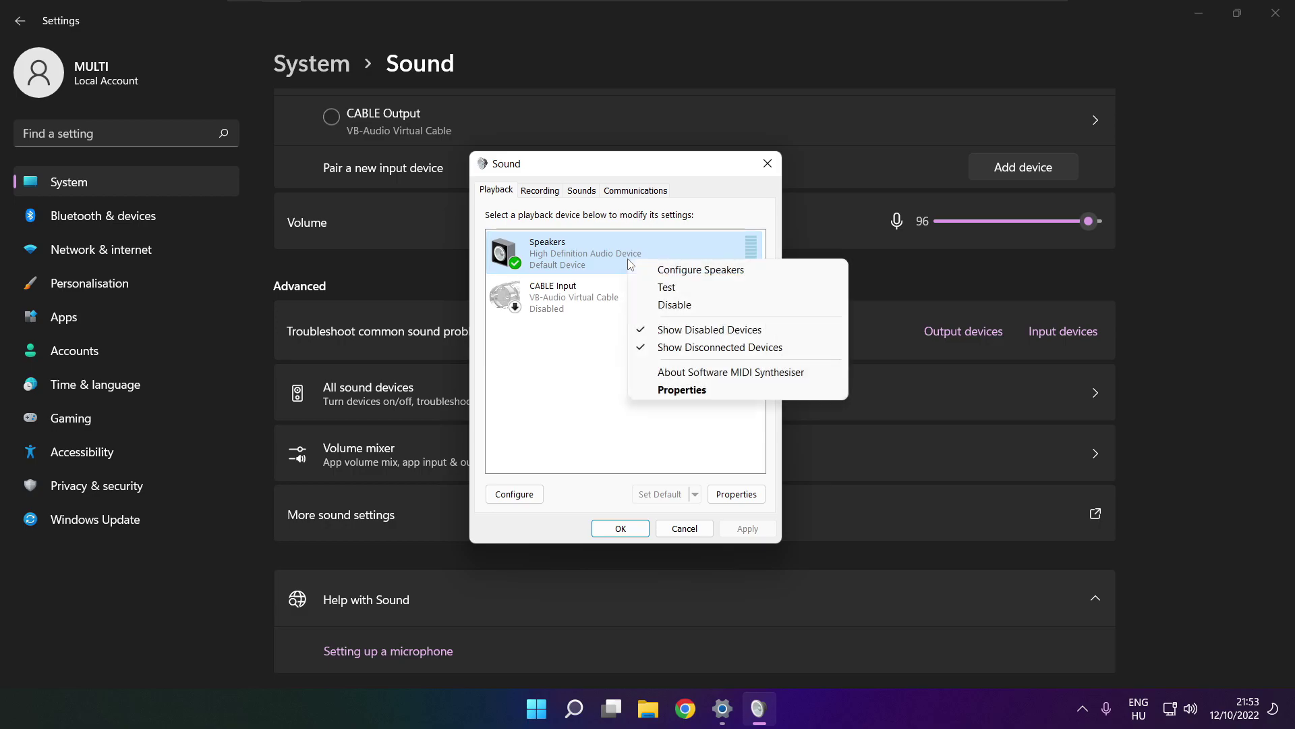
pyautogui.click(713, 271)
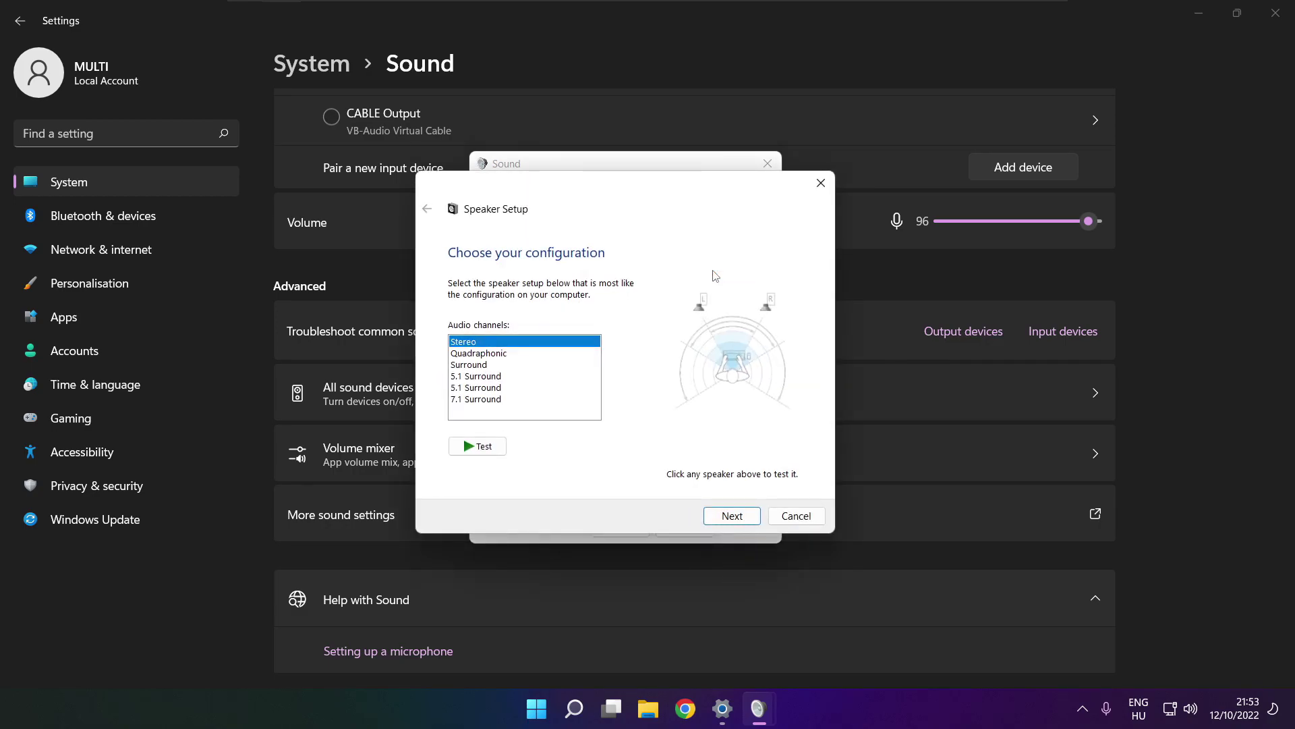
pyautogui.click(482, 399)
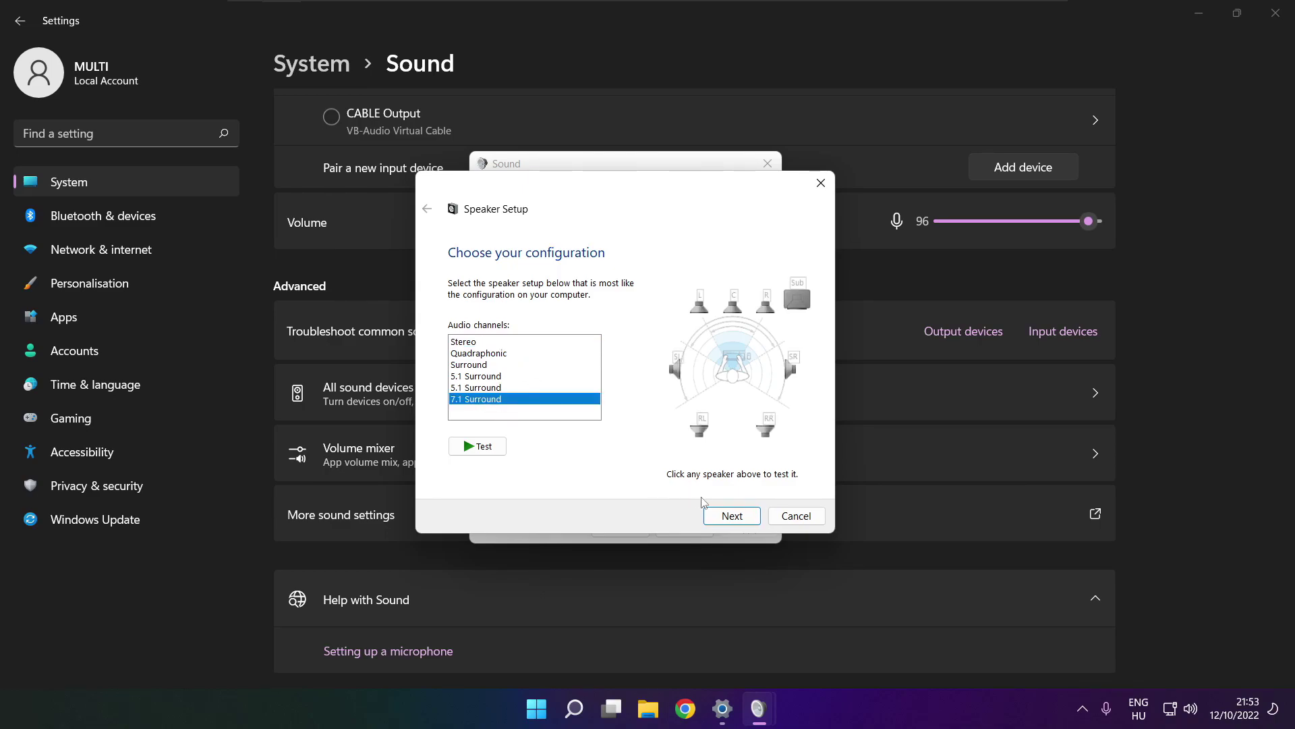
pyautogui.click(733, 518)
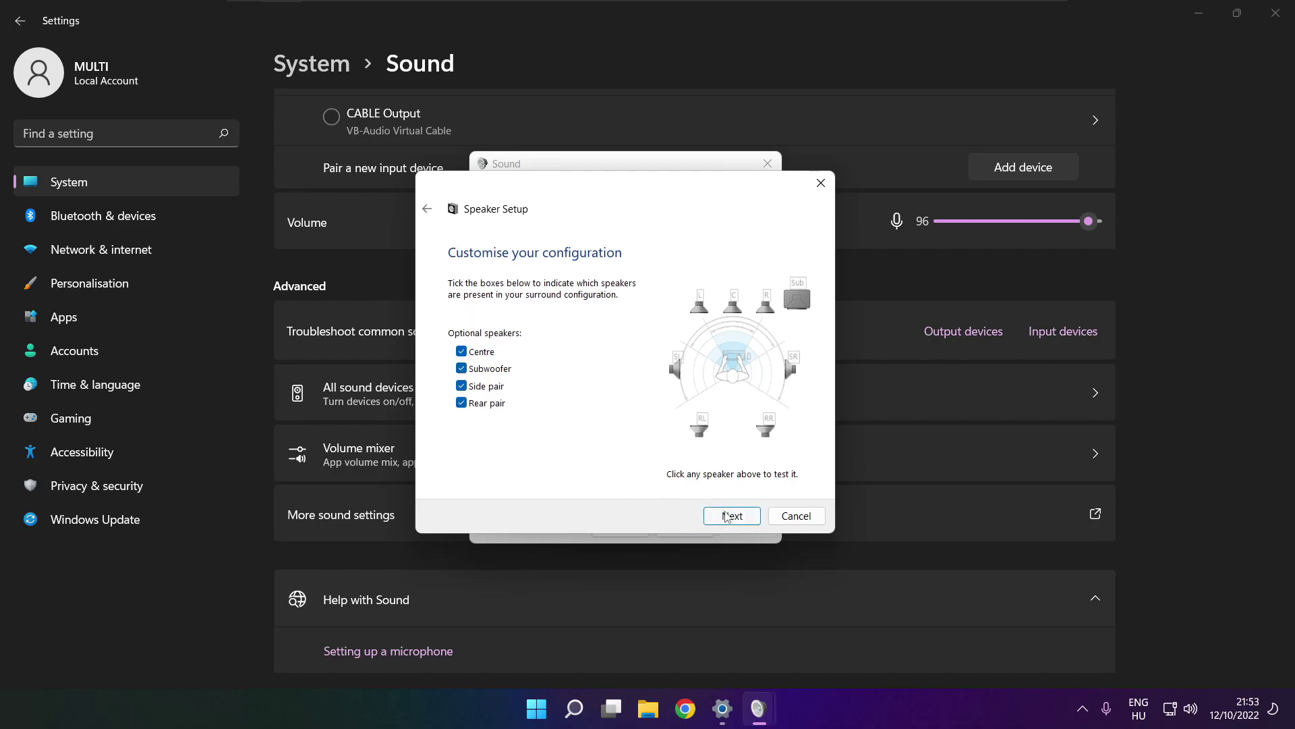
pyautogui.click(727, 517)
pyautogui.click(728, 518)
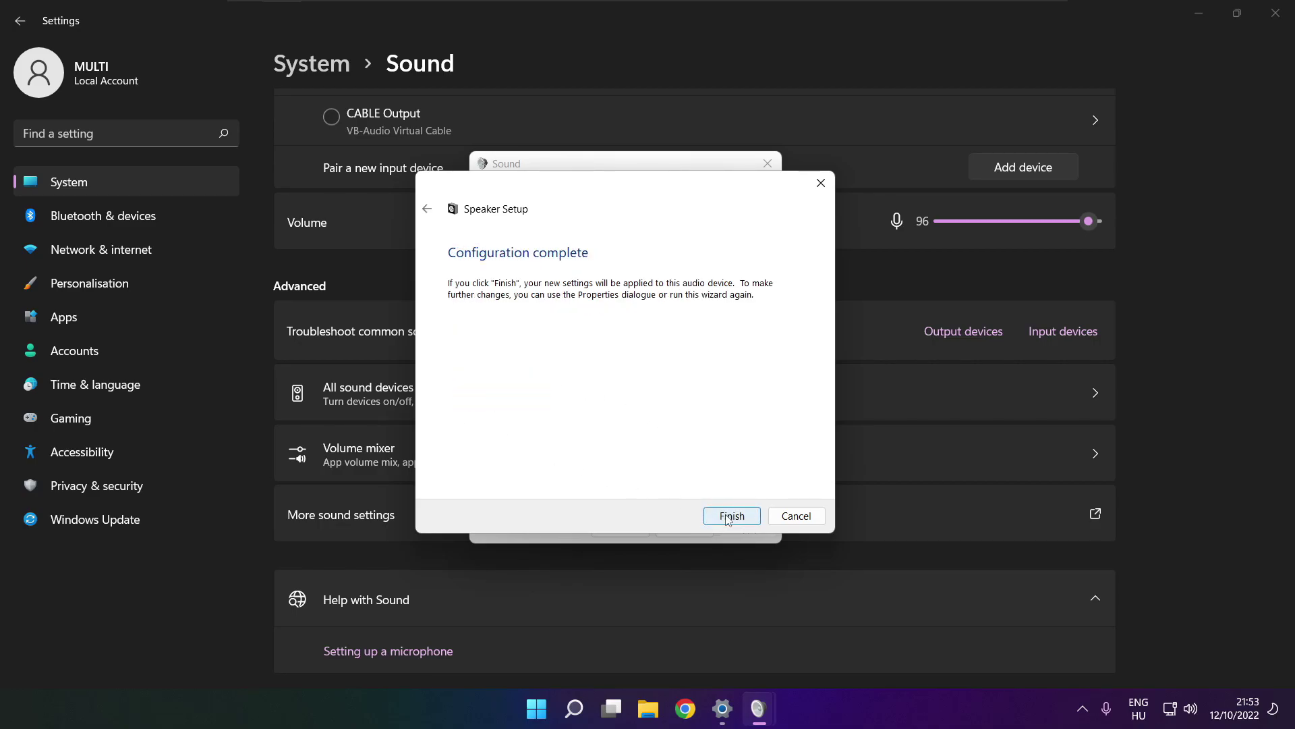
pyautogui.click(728, 517)
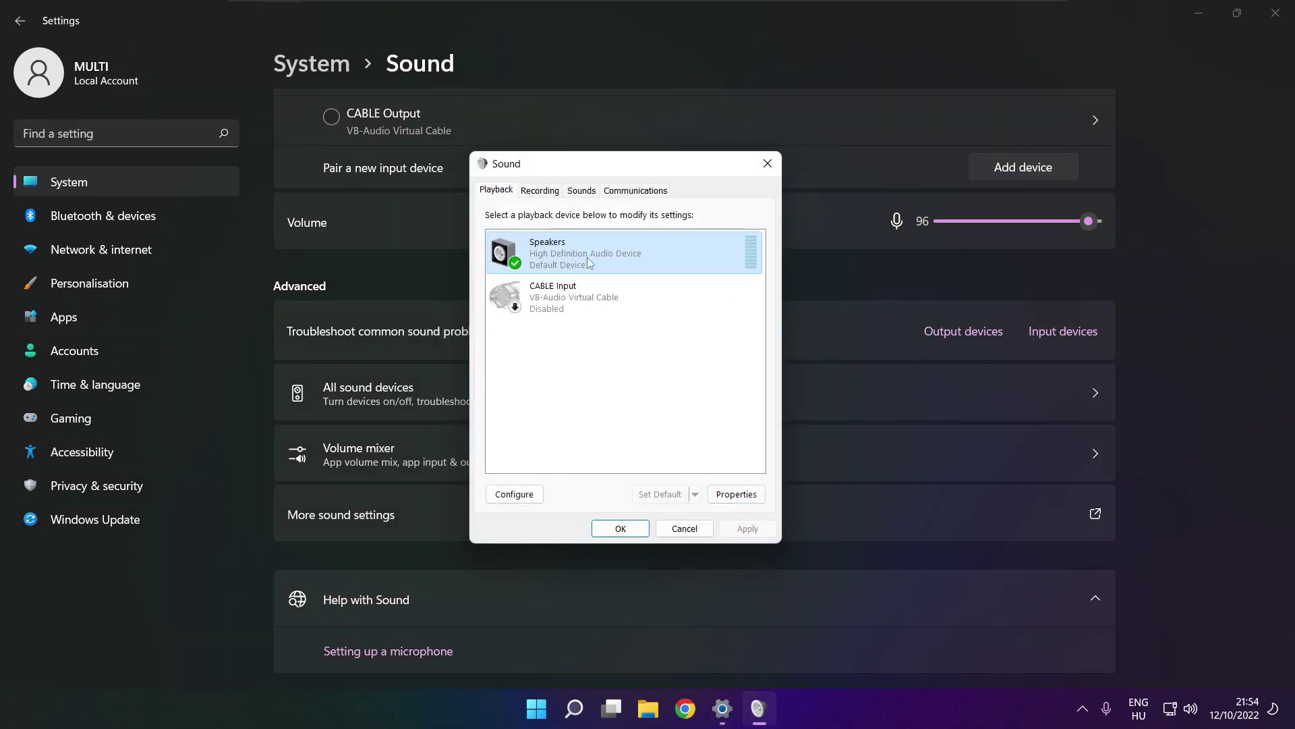
# Turn on Disable all enhancements in the Speakers properties and apply it
pyautogui.click(737, 494)
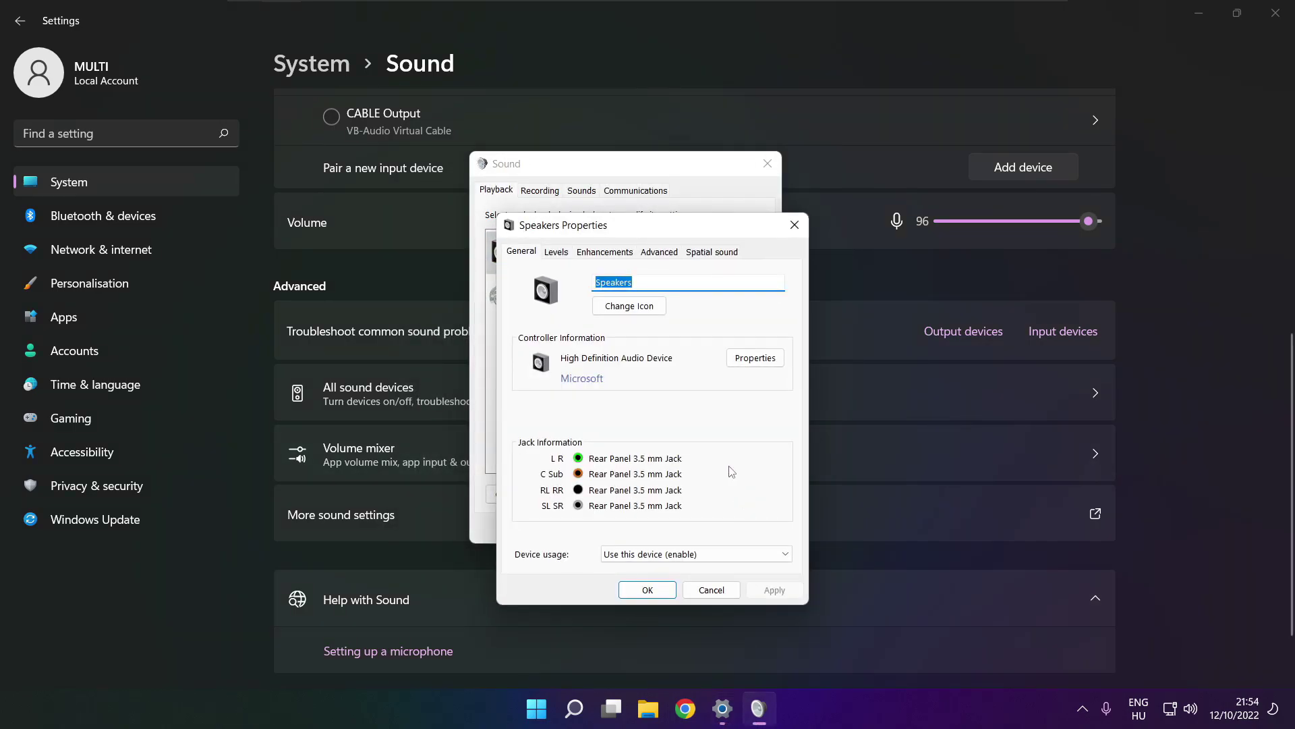
pyautogui.moveTo(610, 238); pyautogui.dragTo(584, 196)
pyautogui.click(530, 211)
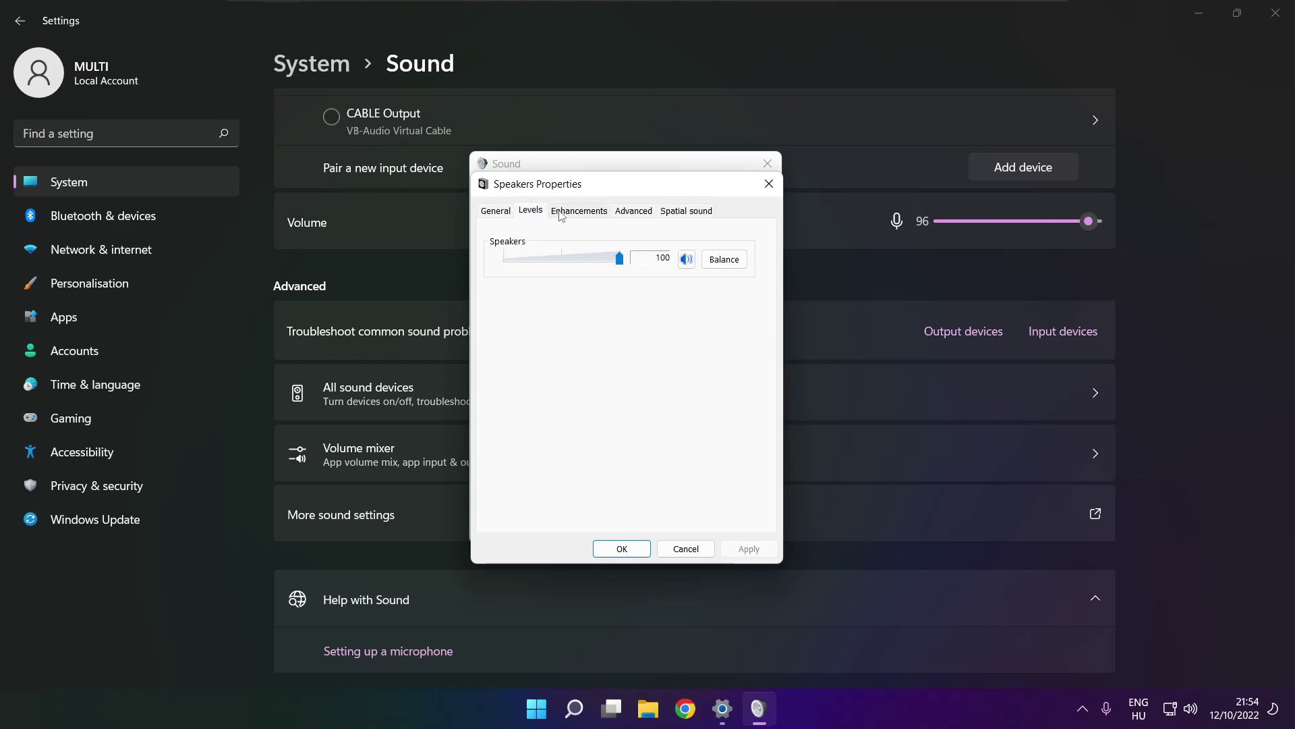
pyautogui.click(572, 210)
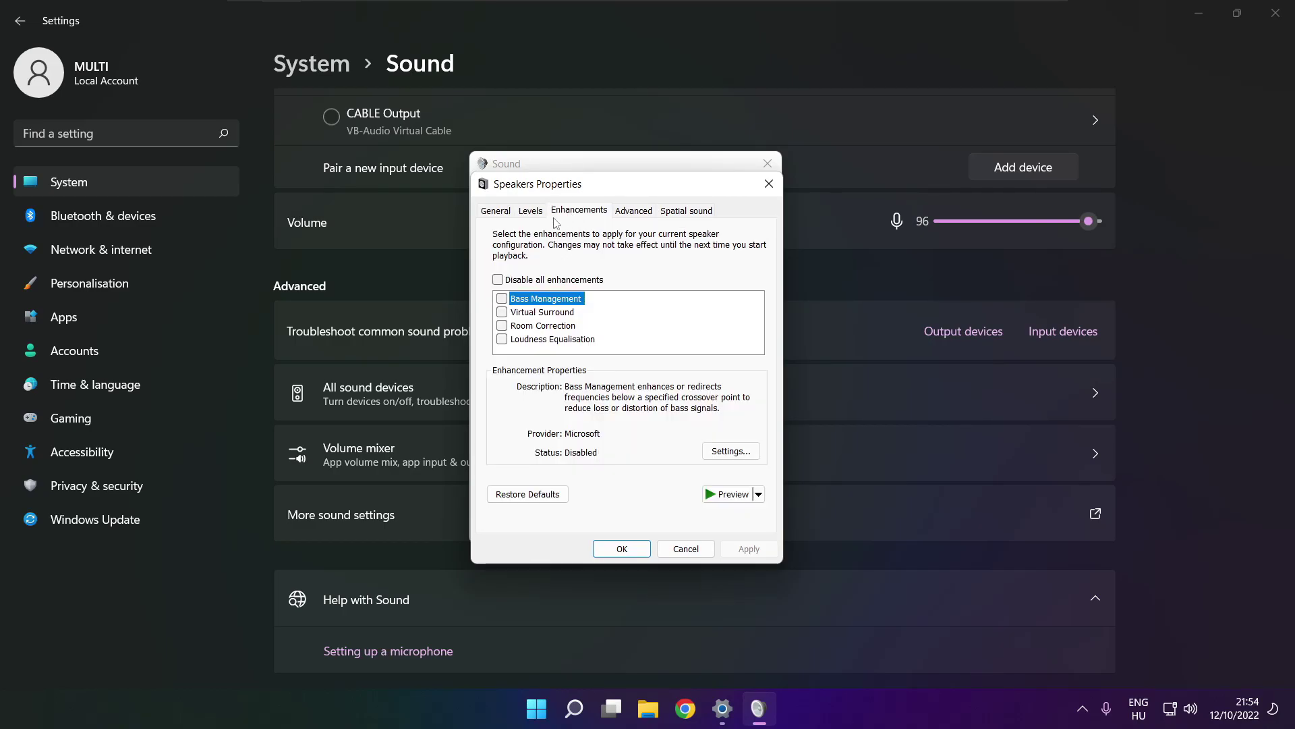
pyautogui.click(499, 281)
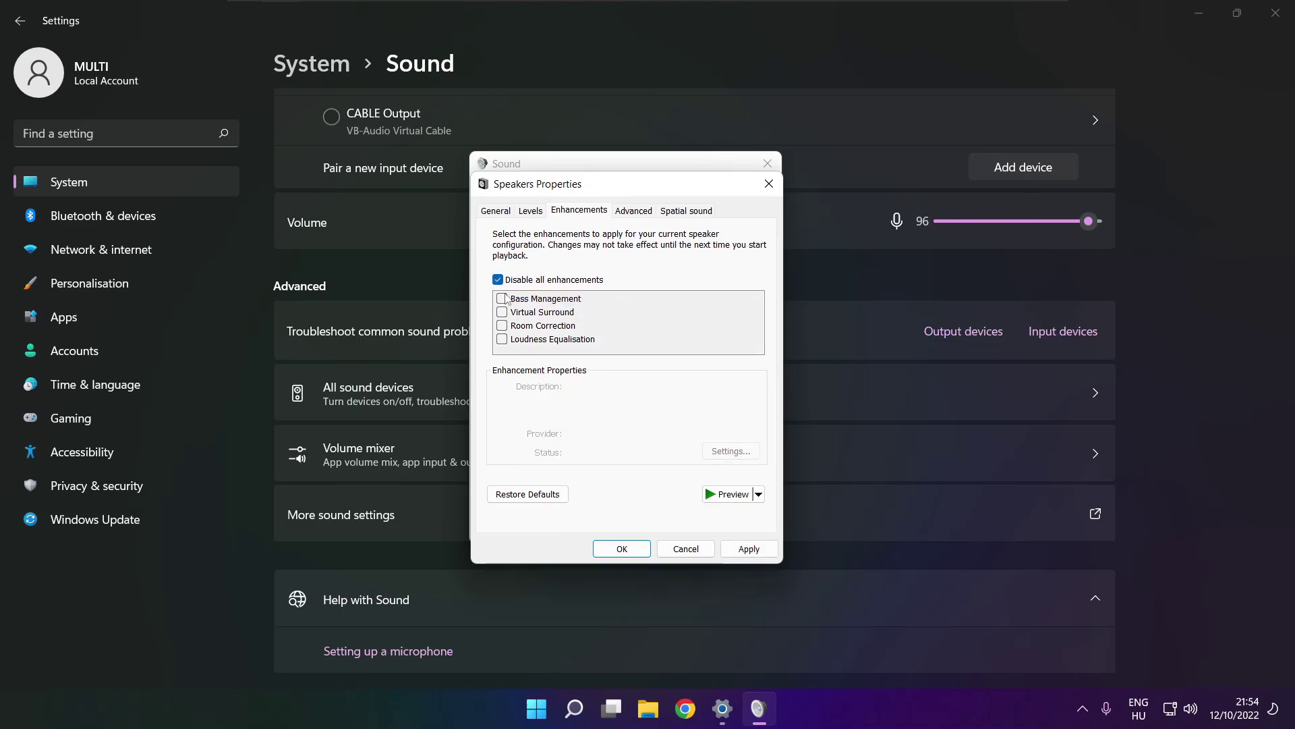
pyautogui.click(761, 552)
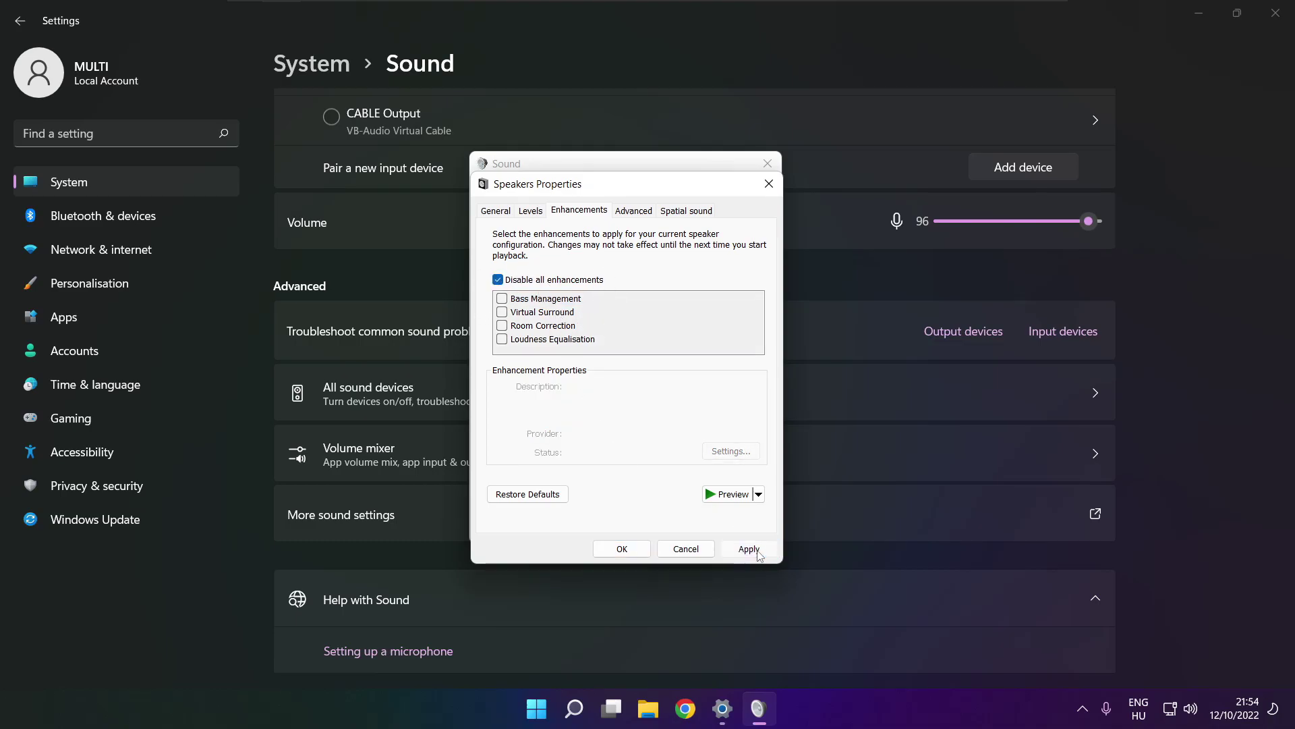
# Keep the Speakers default format at 16 bit, 48000 Hz (DVD Quality) and close the sound dialogs
pyautogui.click(631, 215)
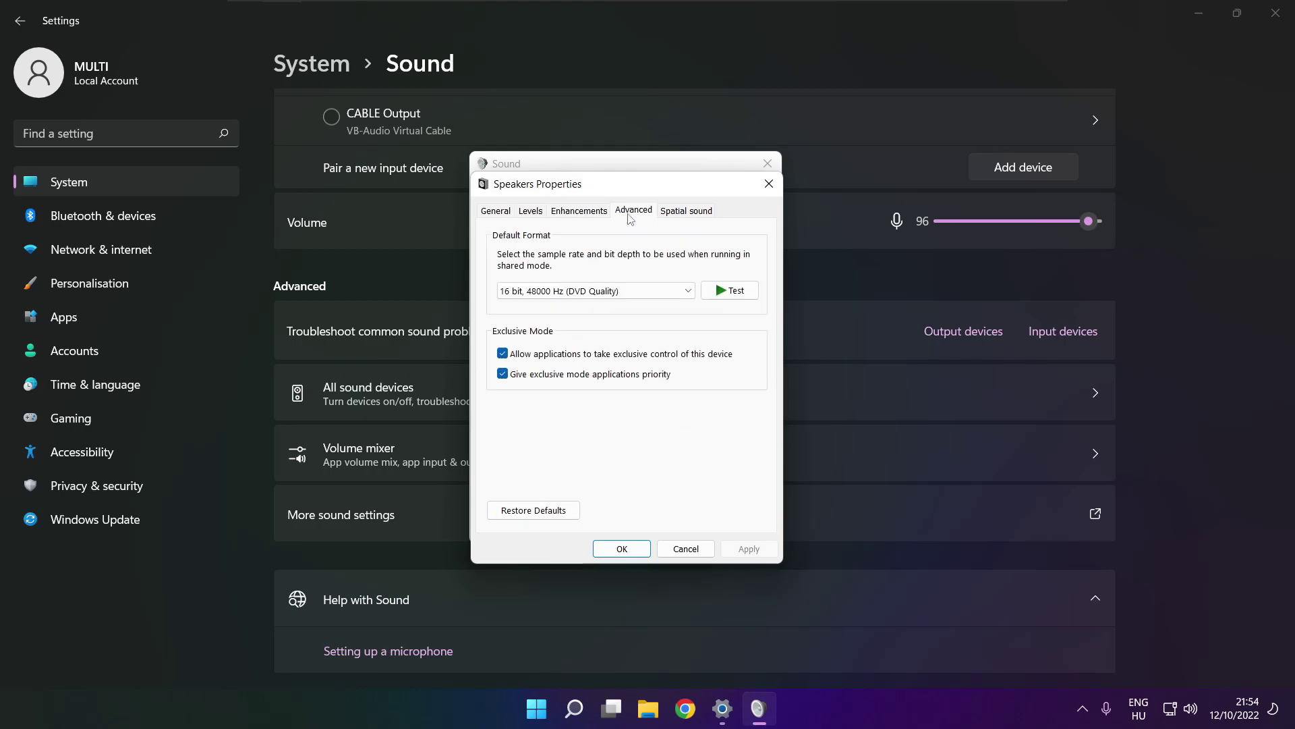
pyautogui.click(687, 292)
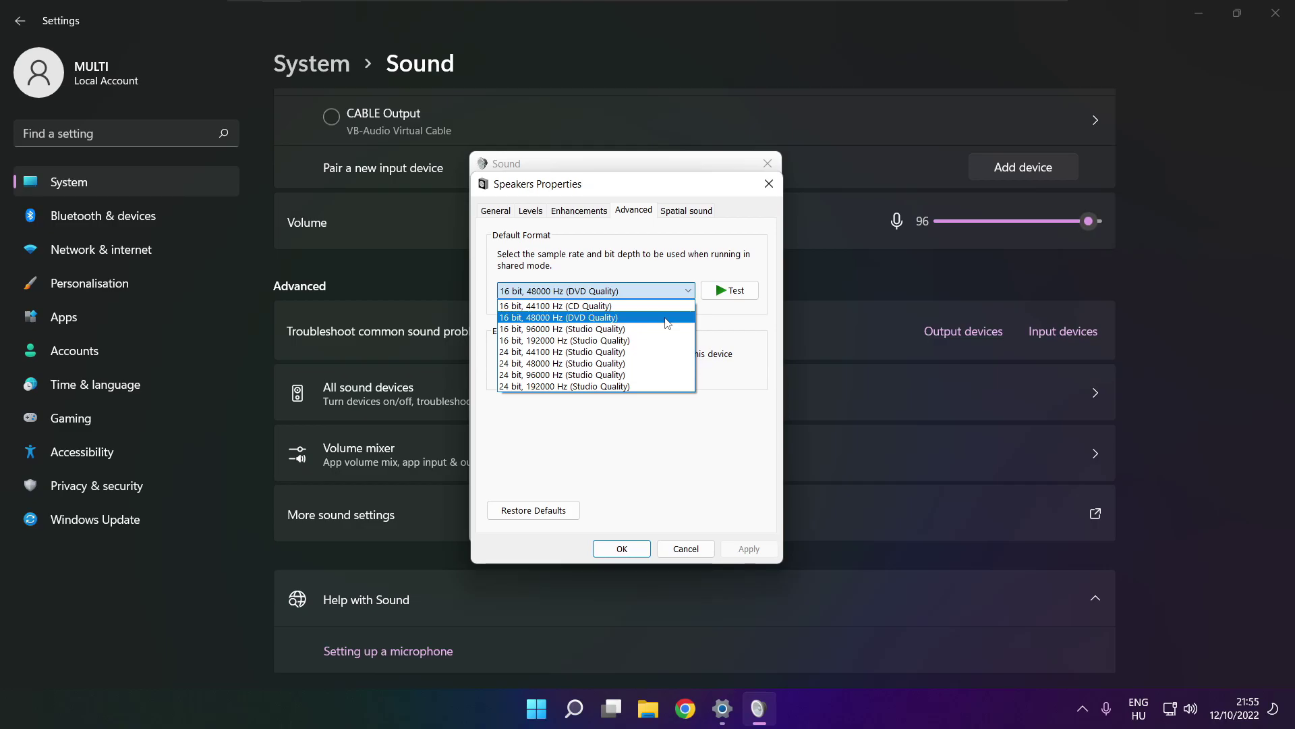
pyautogui.click(667, 320)
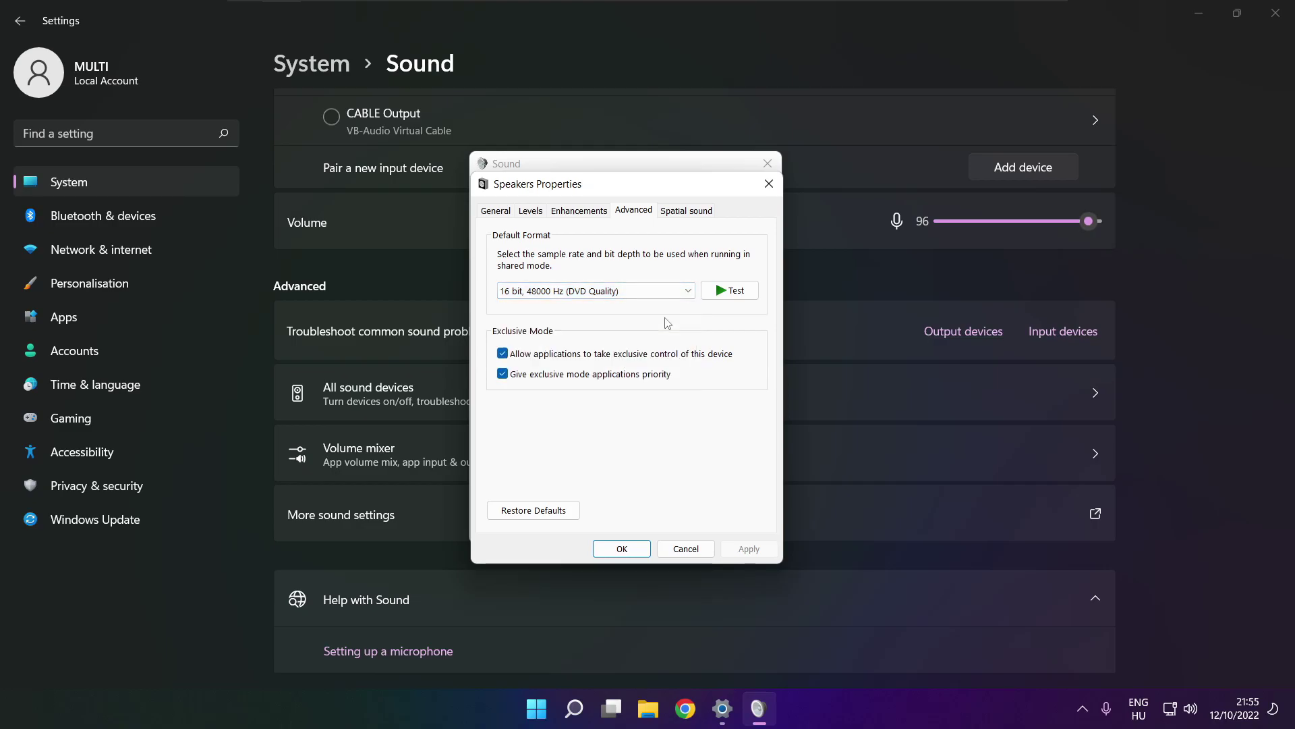
pyautogui.click(622, 548)
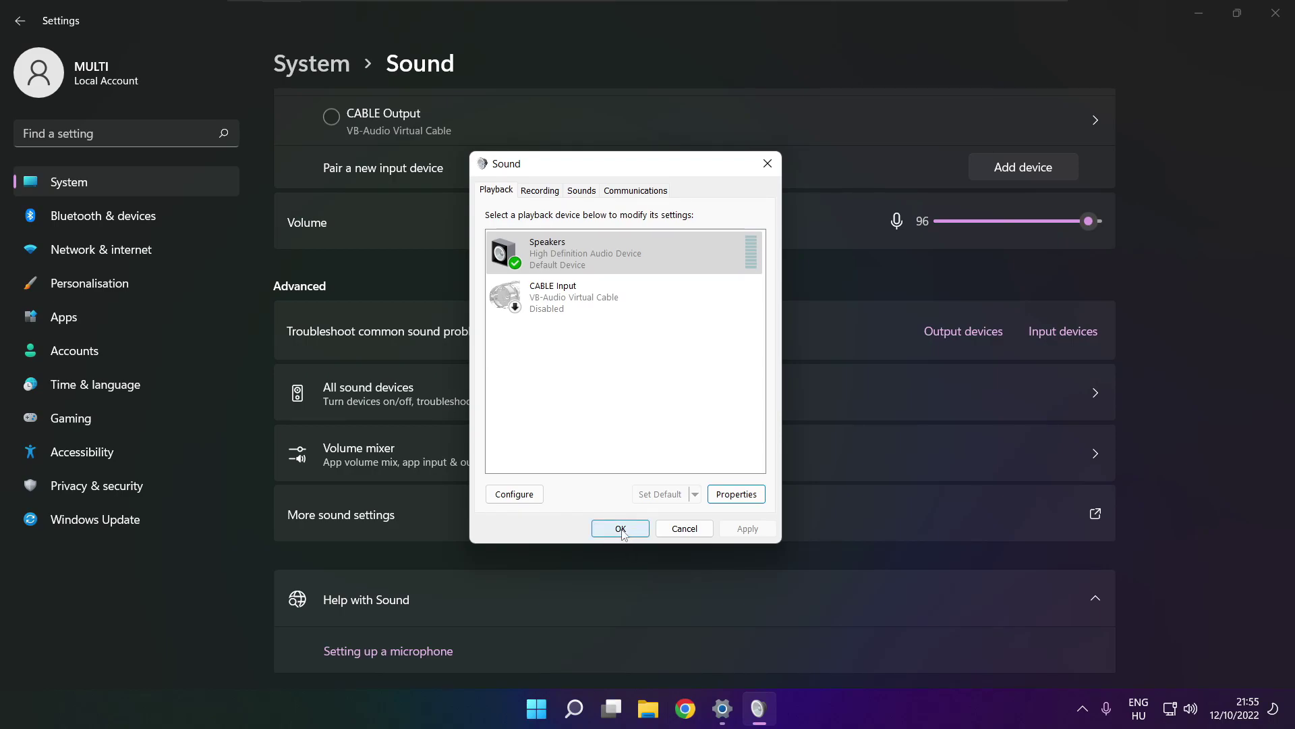
pyautogui.click(620, 528)
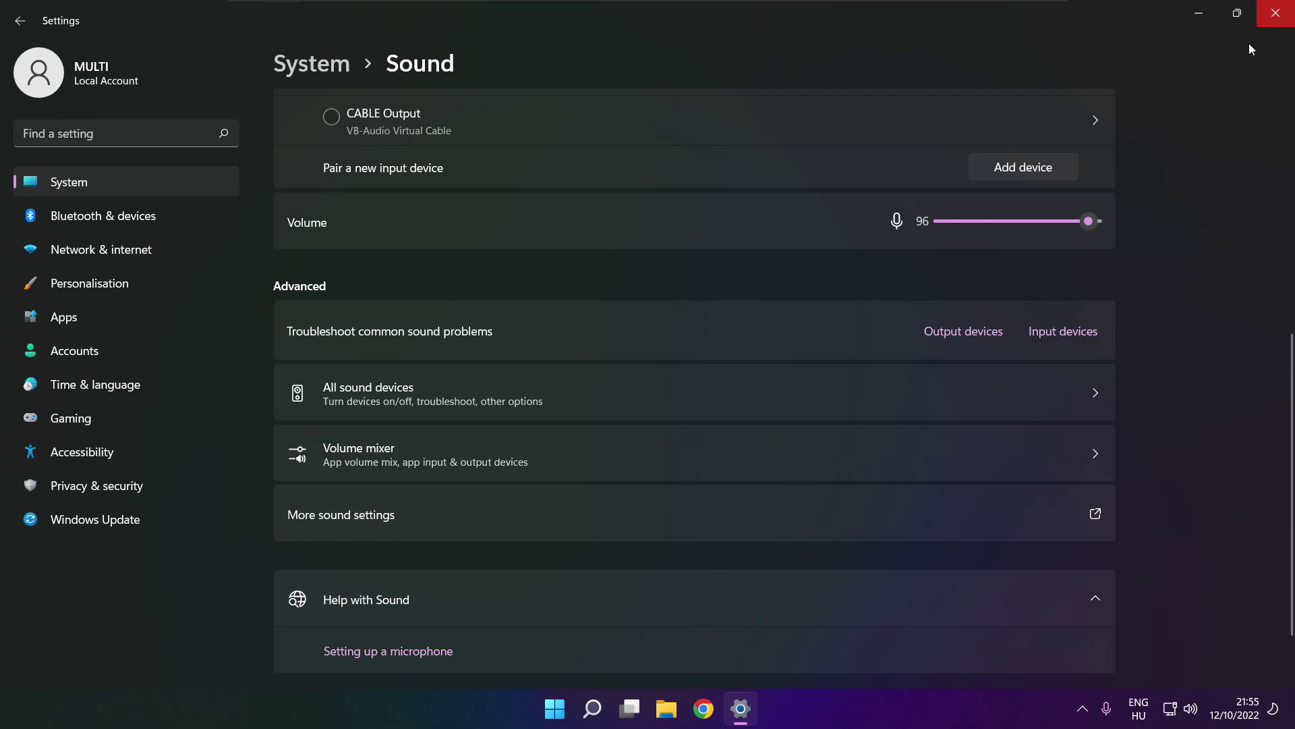
# Close Settings and check the Start power options, ending on the bare desktop
pyautogui.click(1275, 13)
pyautogui.press('super')
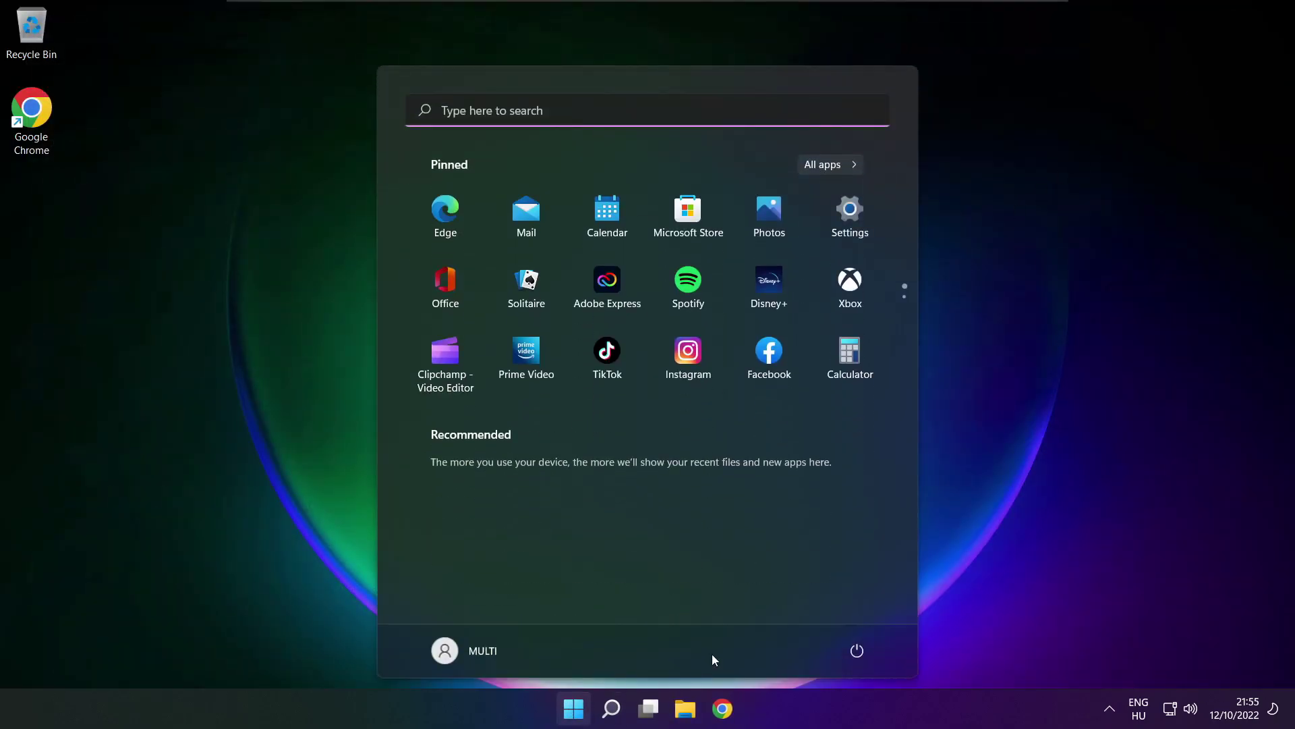
pyautogui.click(854, 648)
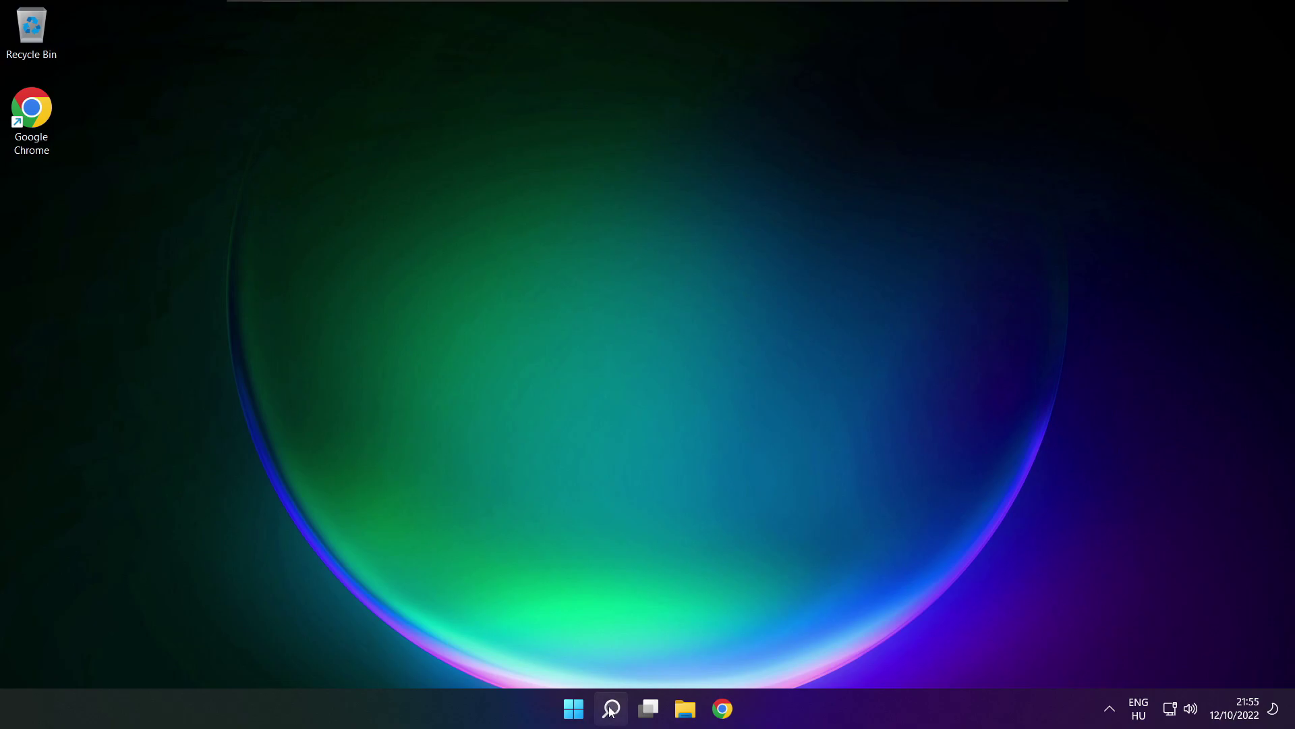
# Search for 'device manager' and launch Device Manager from the results
pyautogui.click(610, 710)
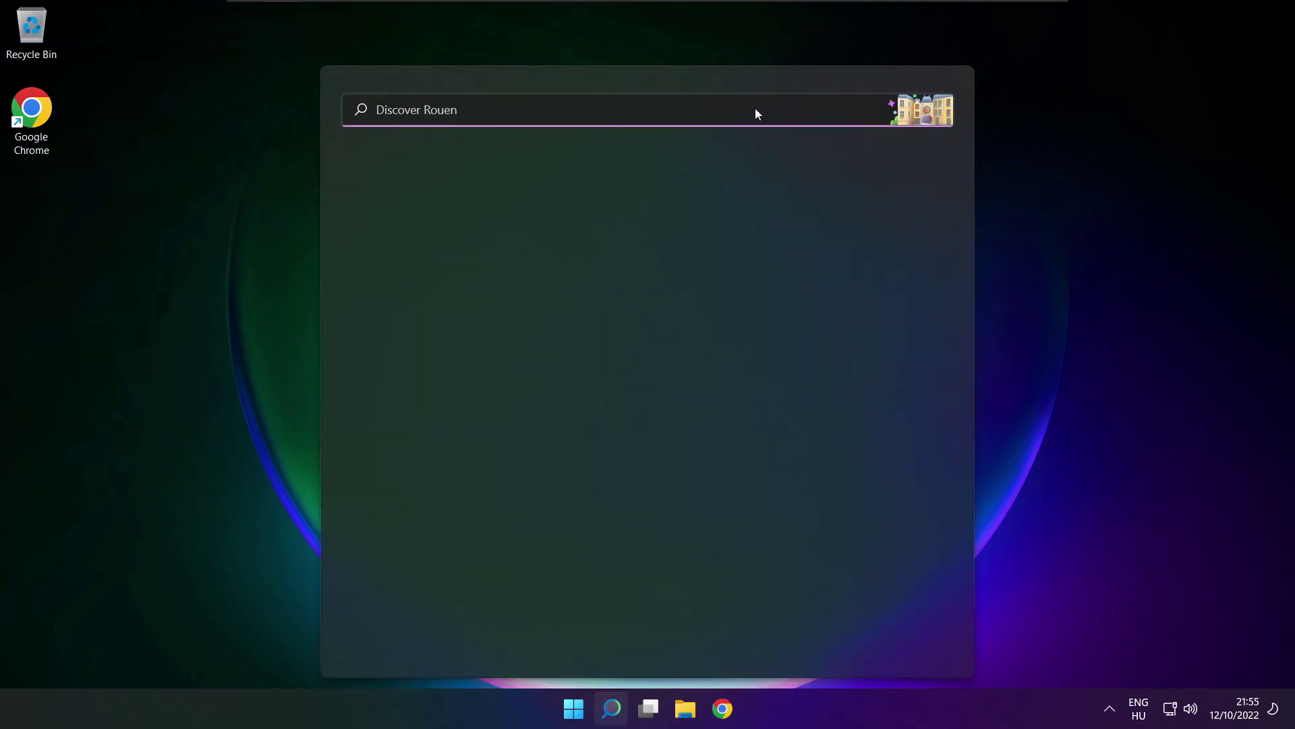
pyautogui.write('devi')
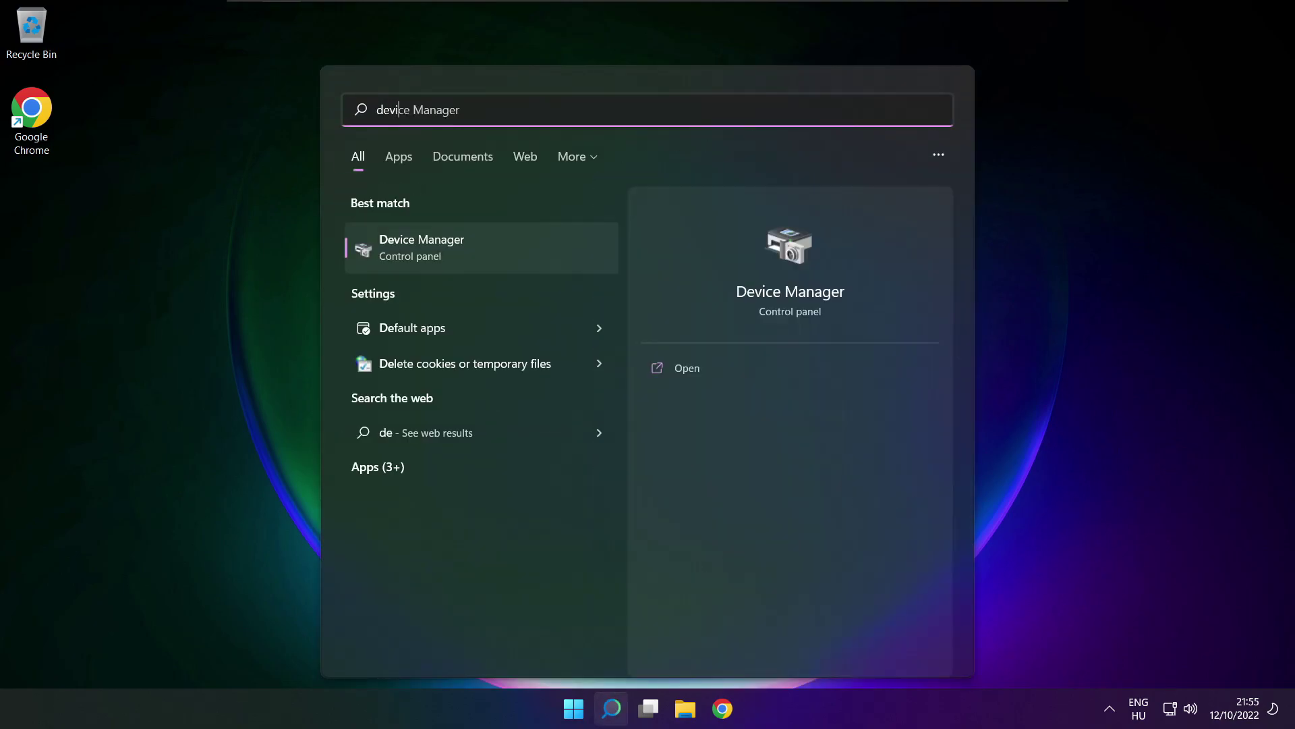
pyautogui.write('ce manager')
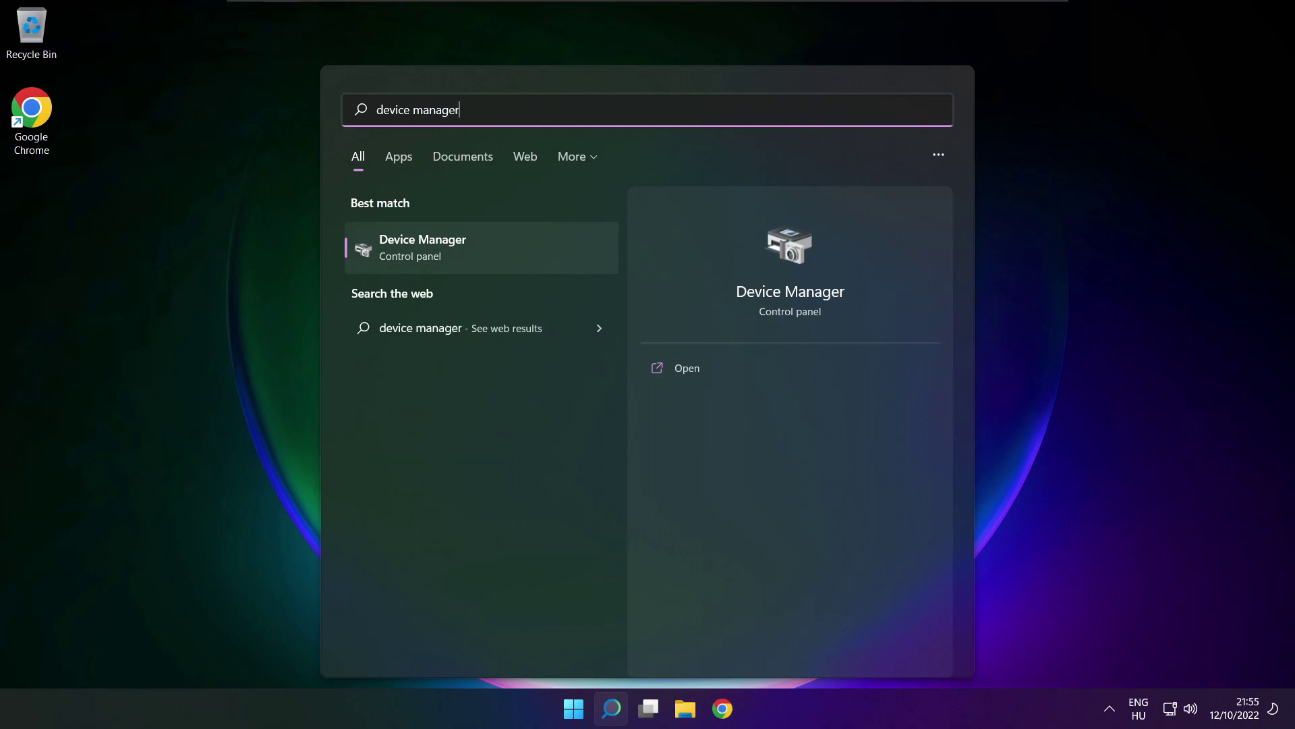
pyautogui.click(500, 247)
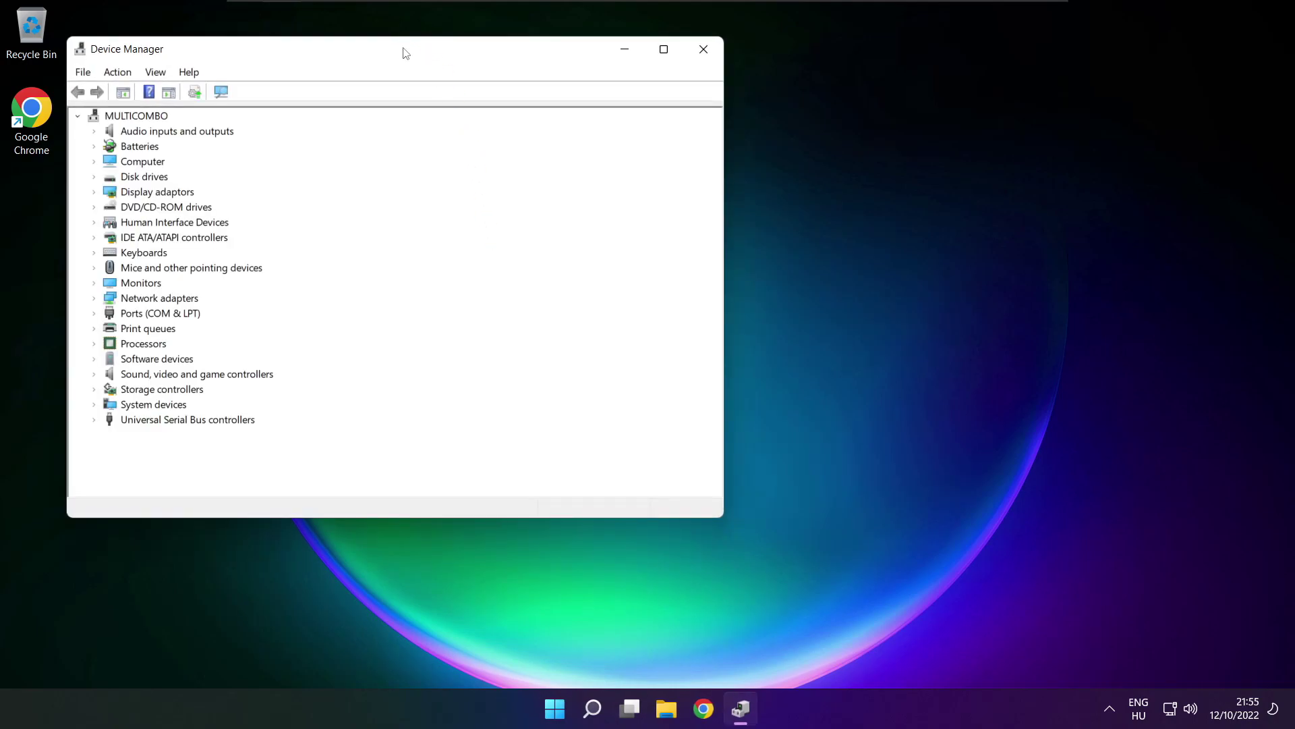
# Center Device Manager, expand Sound, video and game controllers, and right-click High Definition Audio Device
pyautogui.moveTo(405, 53); pyautogui.dragTo(678, 120)
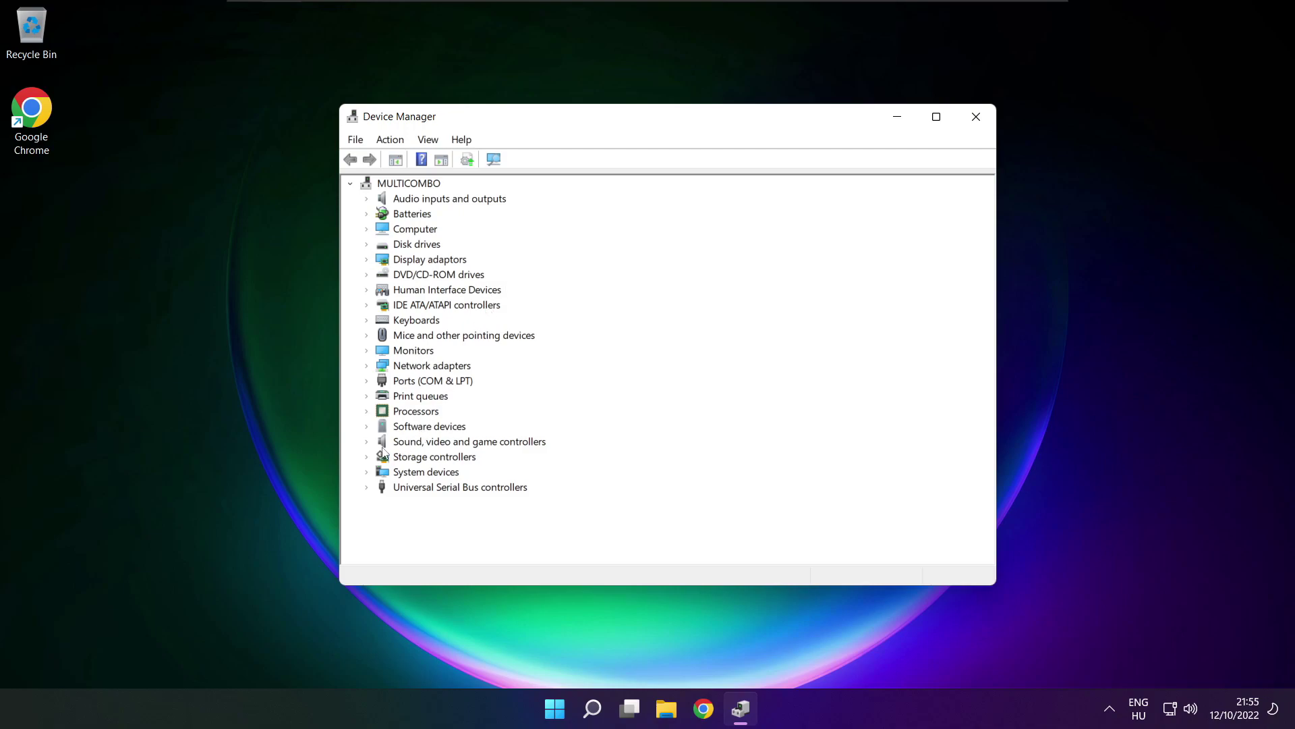
pyautogui.click(377, 445)
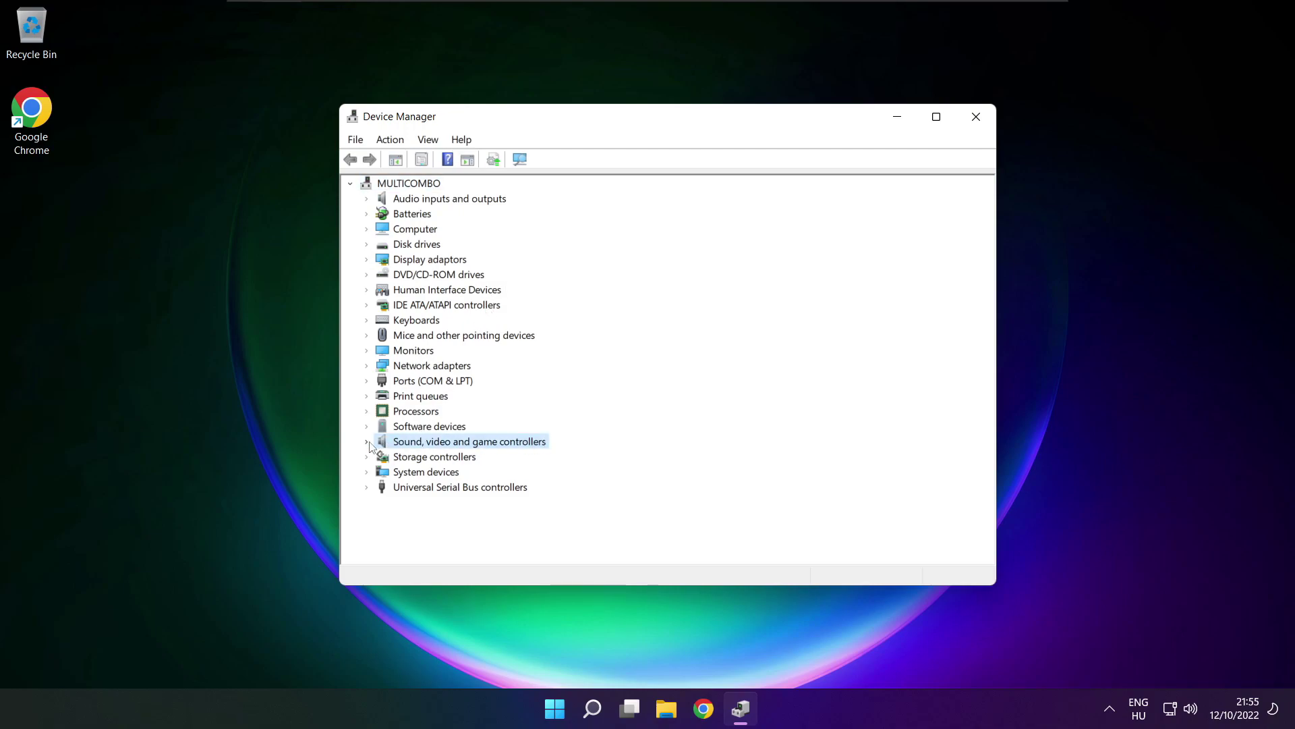
pyautogui.click(370, 445)
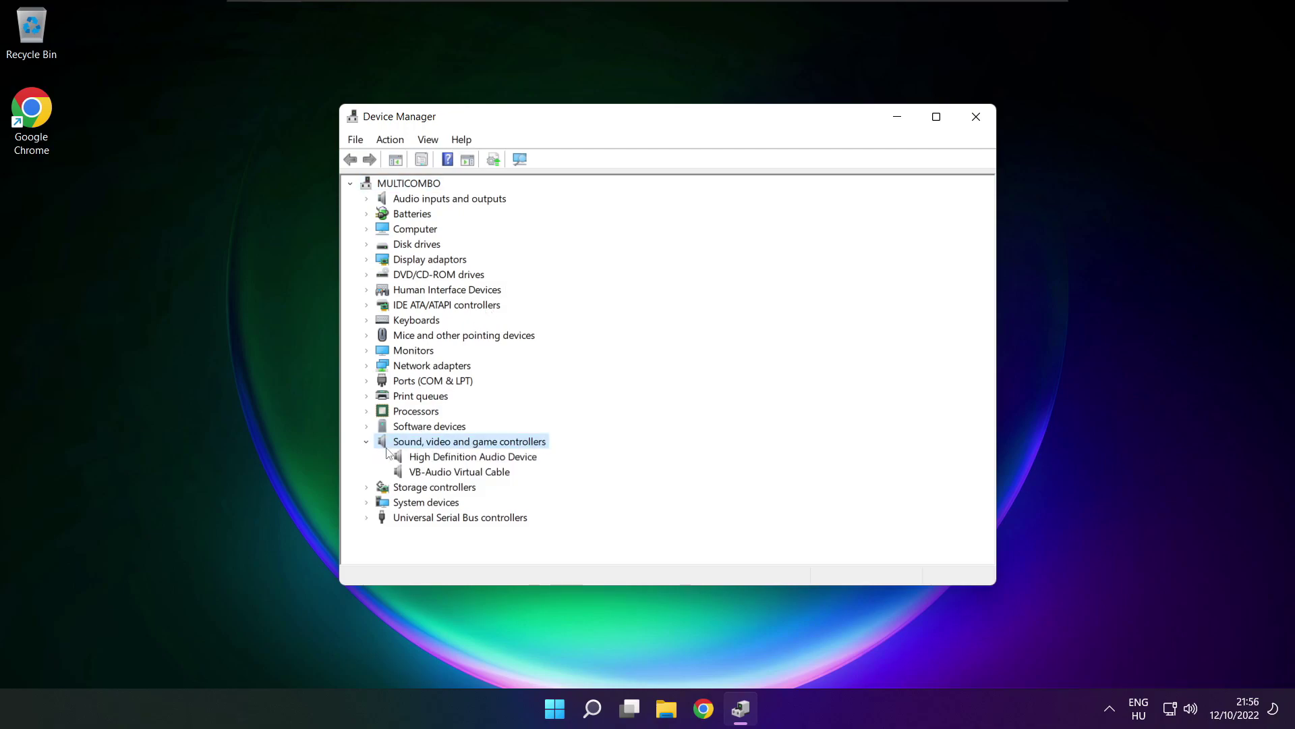
pyautogui.click(428, 458)
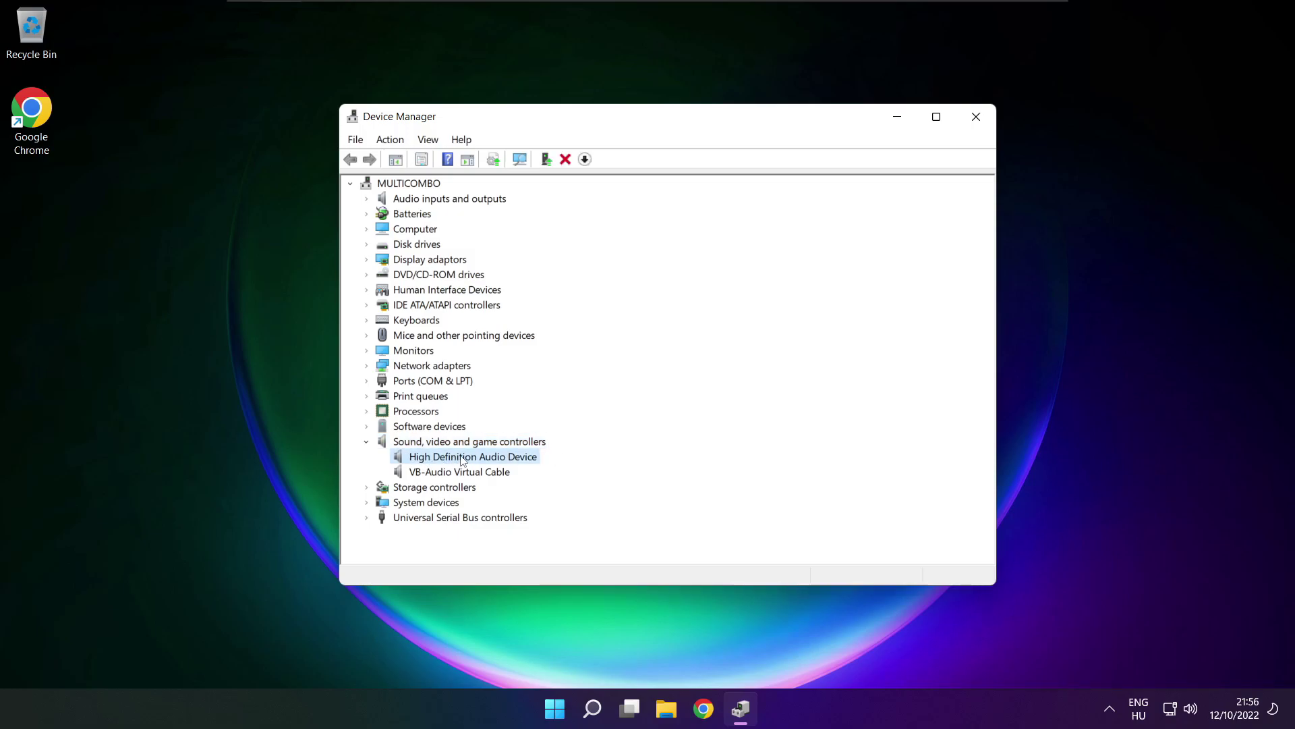
pyautogui.rightClick(461, 458)
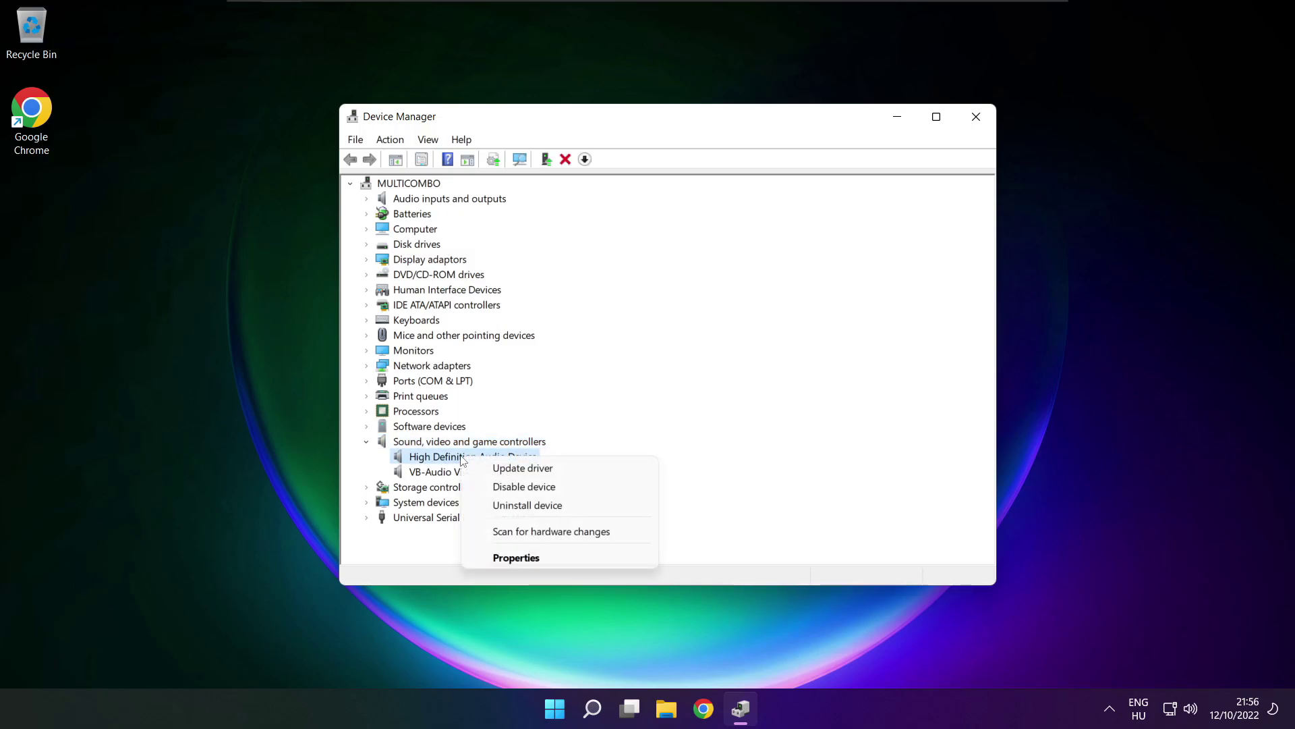
# Reinstall the High Definition Audio Device driver from the computer's available drivers, accepting the warning
pyautogui.click(585, 473)
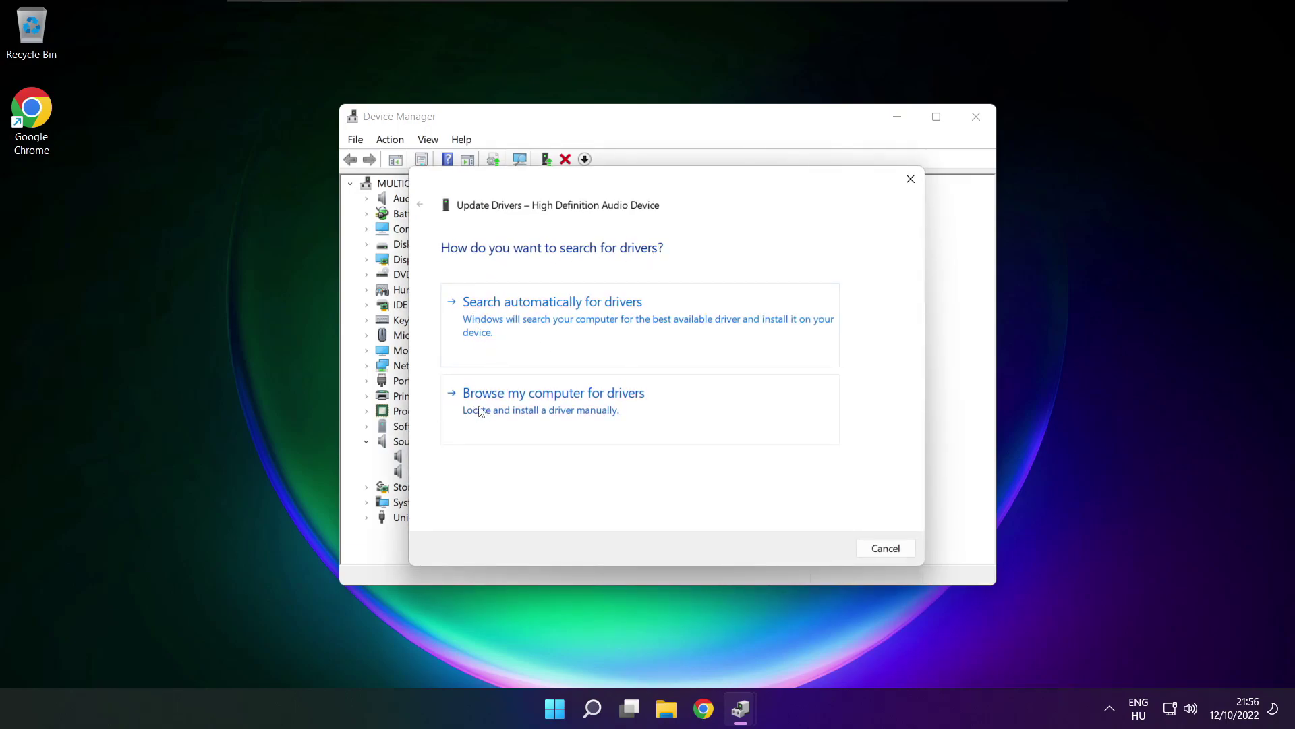
pyautogui.click(584, 410)
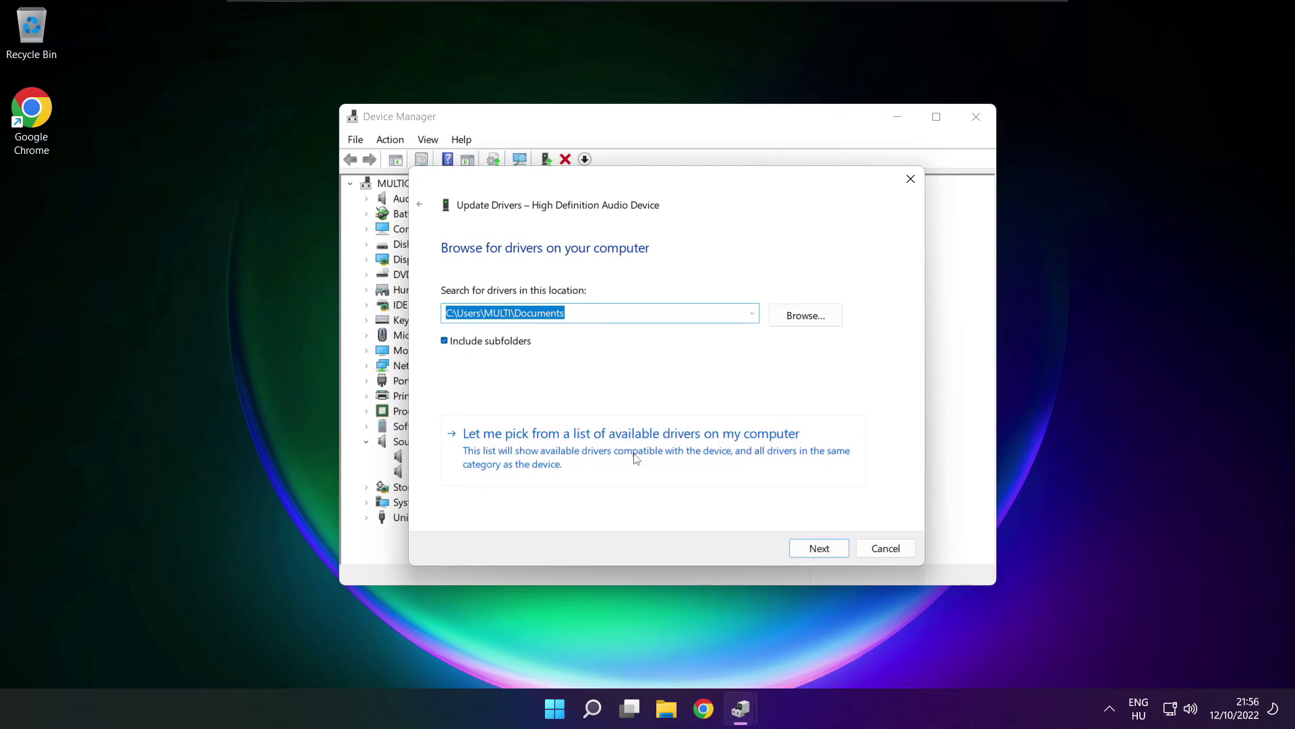
pyautogui.click(636, 459)
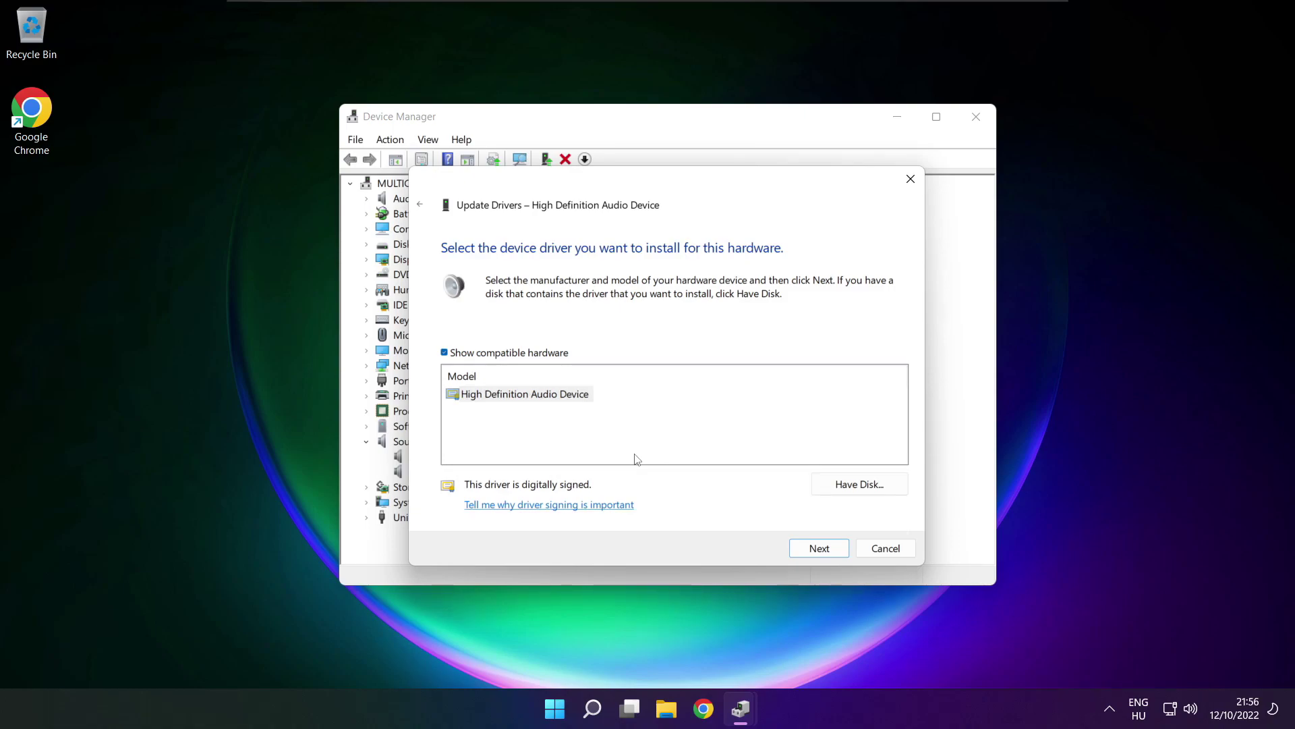
pyautogui.click(506, 400)
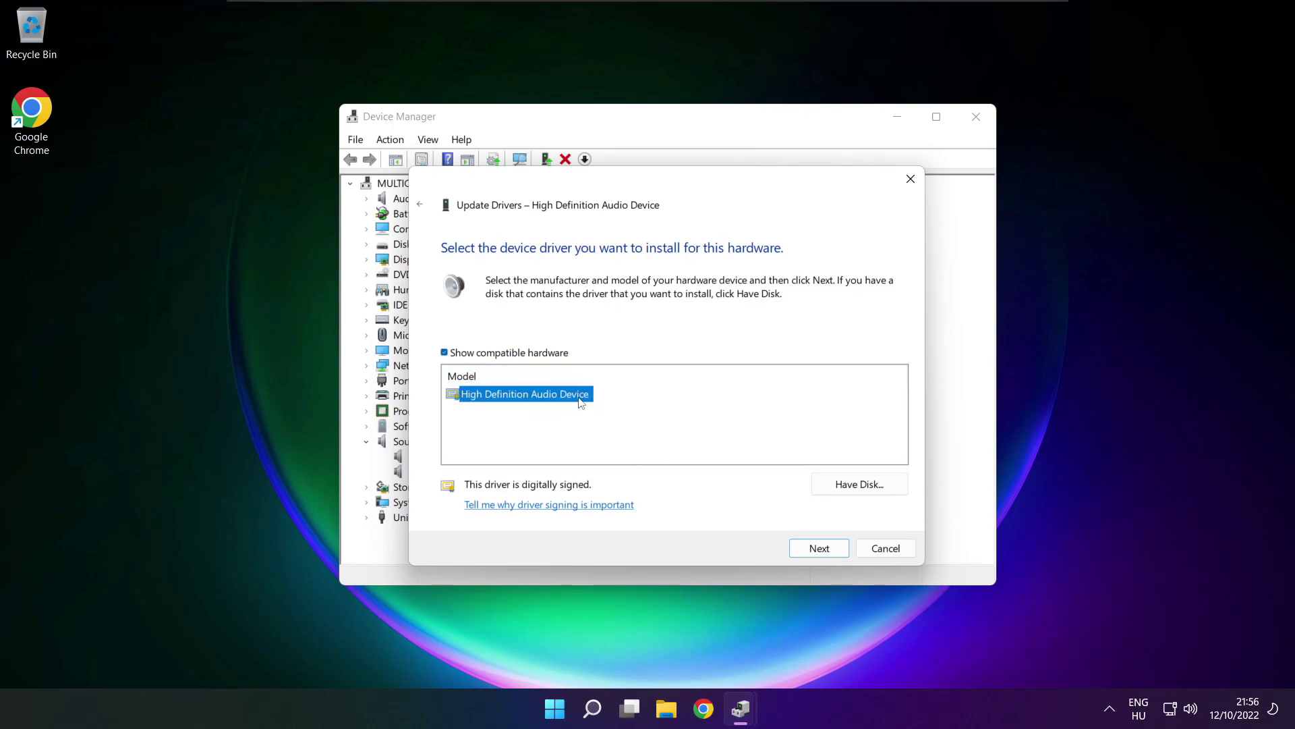
pyautogui.click(820, 549)
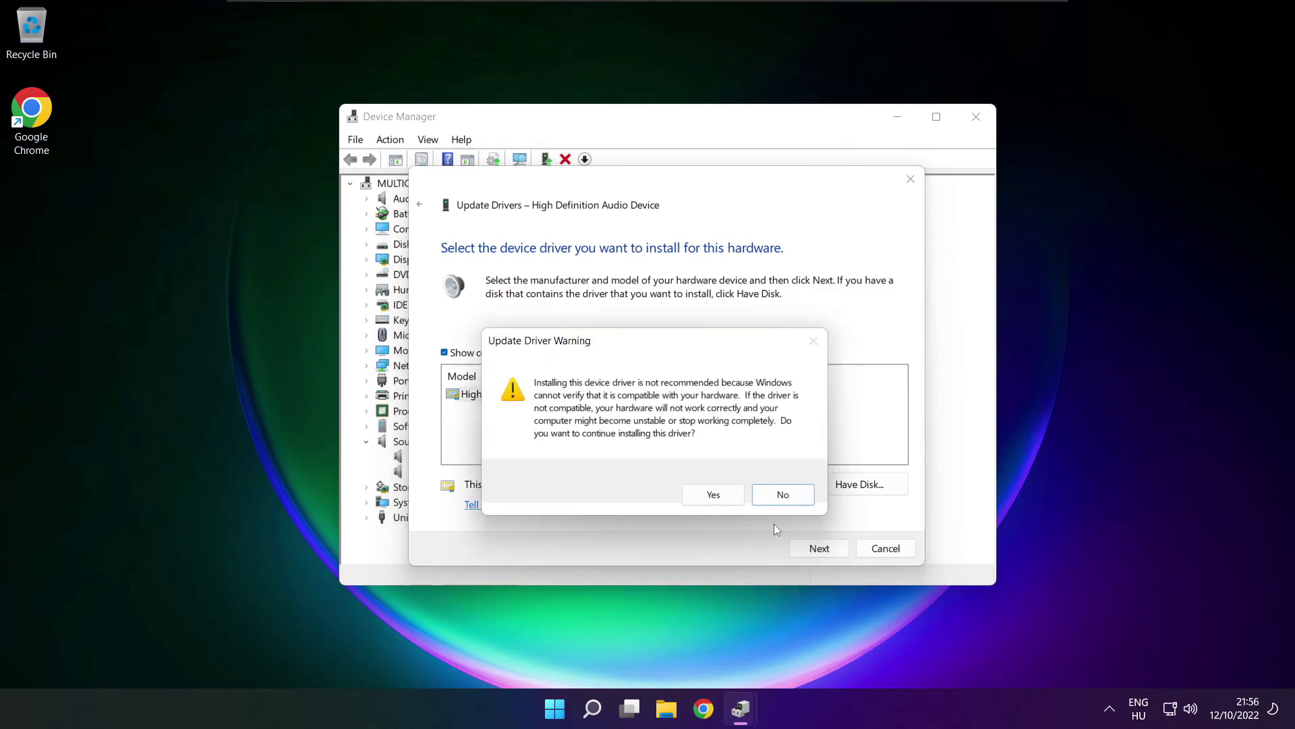
pyautogui.click(715, 496)
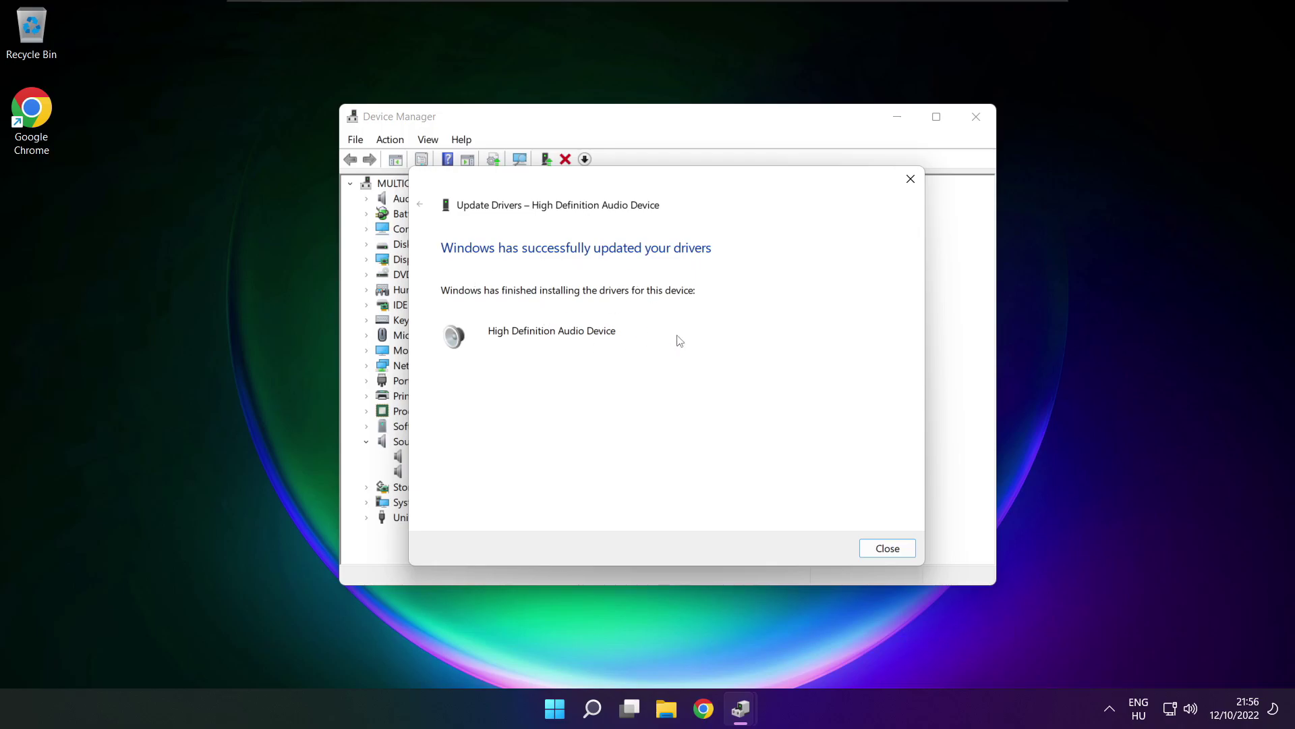
pyautogui.click(888, 550)
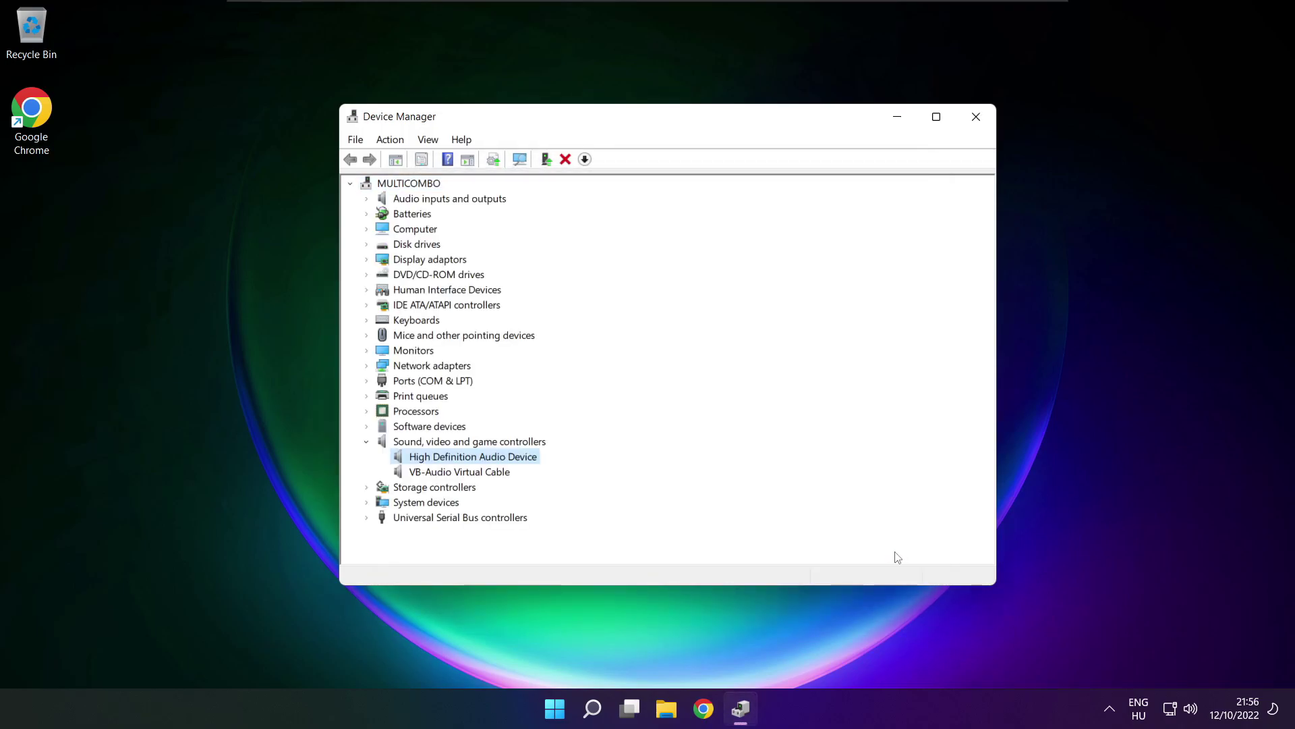
# Close Device Manager, then bring up the Start menu and its power options
pyautogui.click(980, 121)
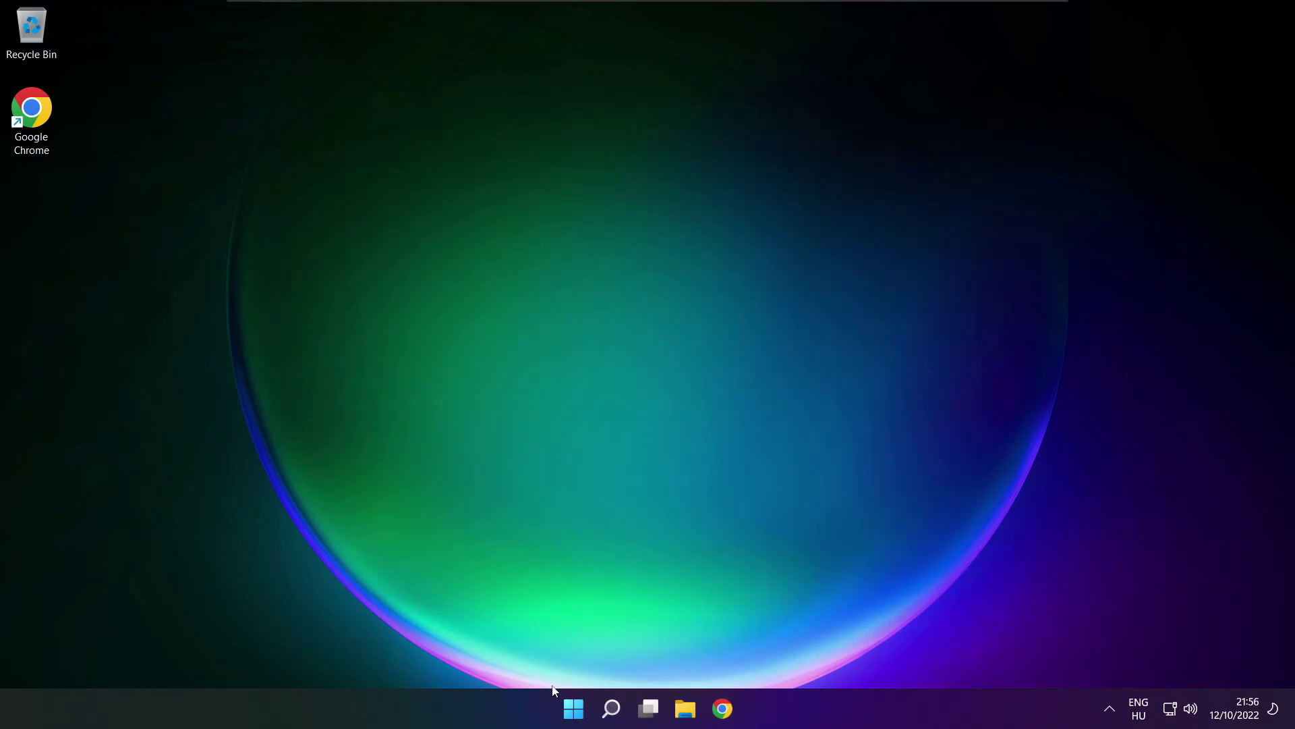
pyautogui.click(574, 708)
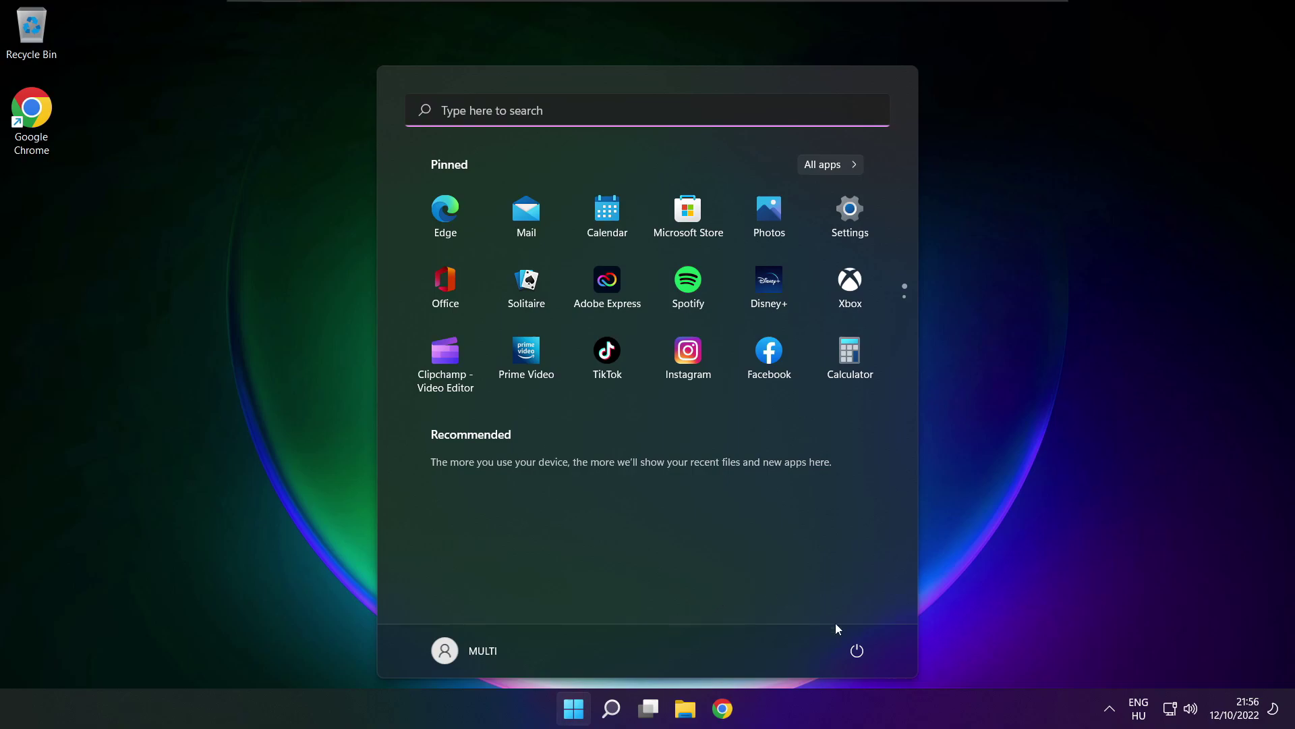
pyautogui.click(857, 649)
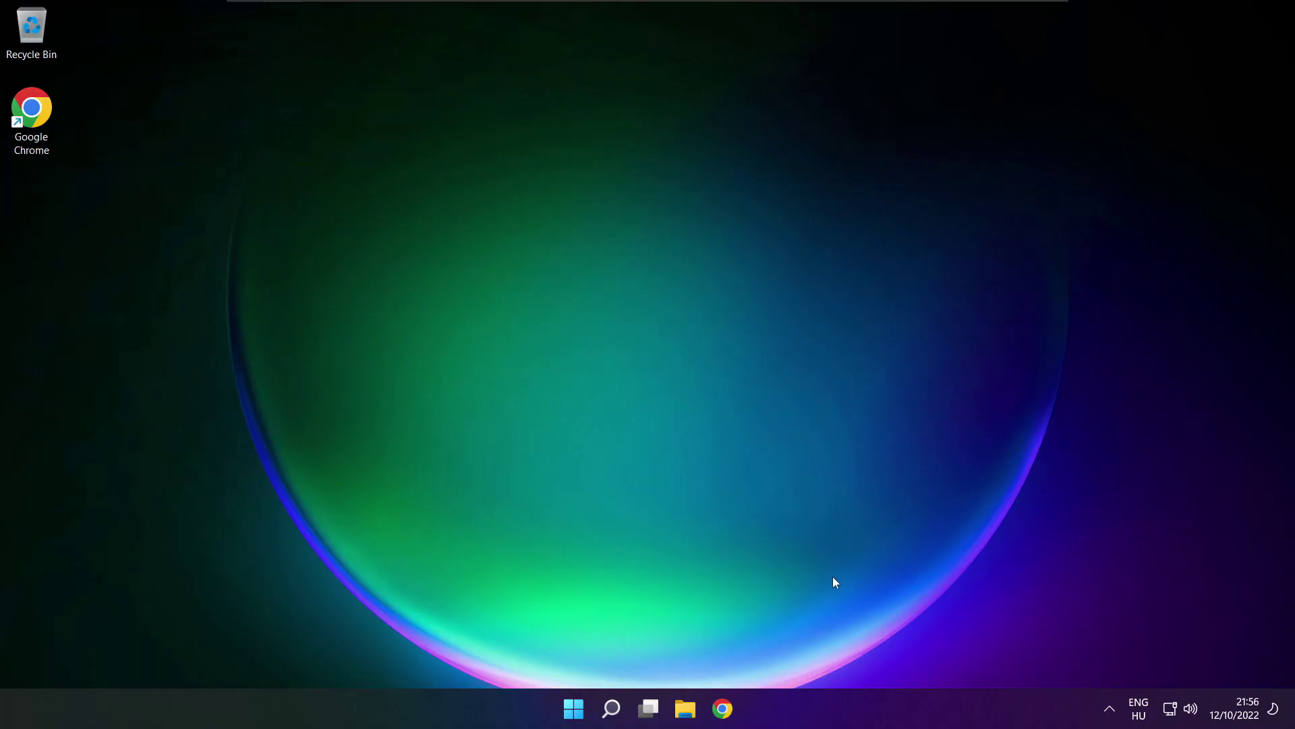
# Open System > Sound from the taskbar speaker menu and scroll down to the Advanced section
pyautogui.rightClick(1191, 713)
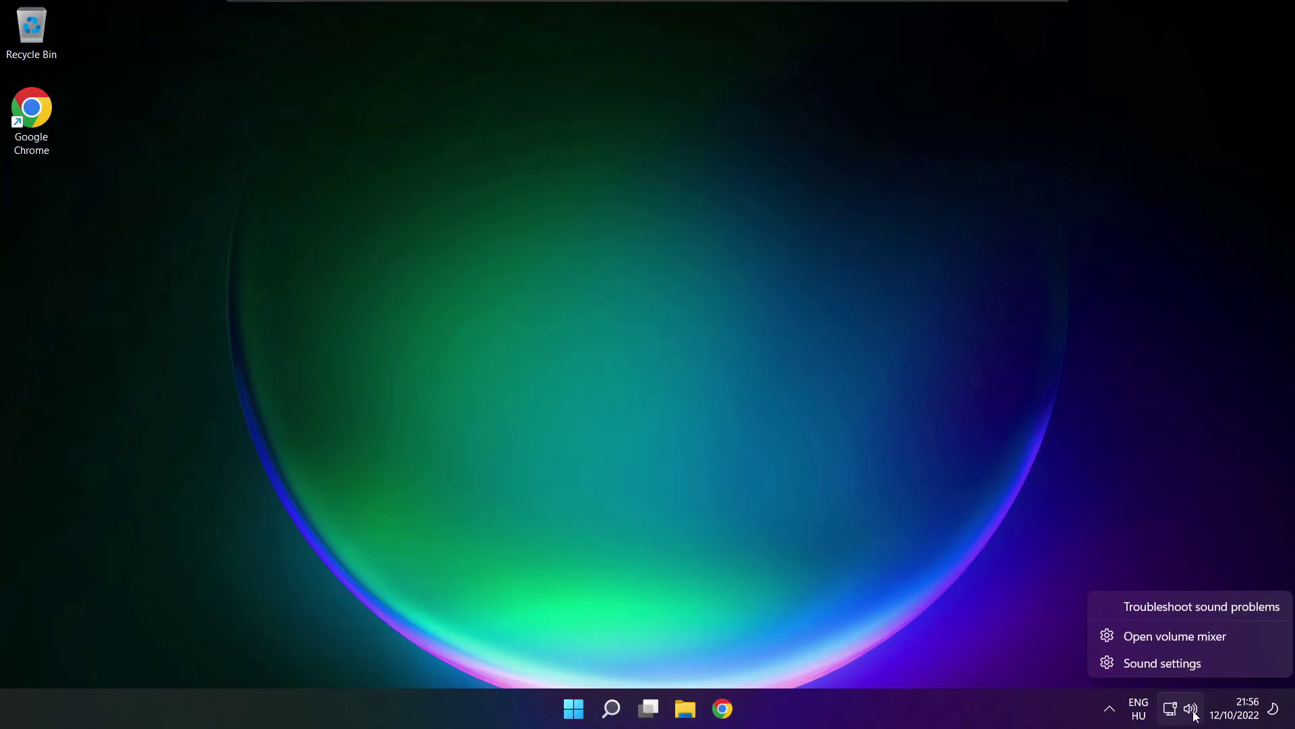
pyautogui.click(1210, 664)
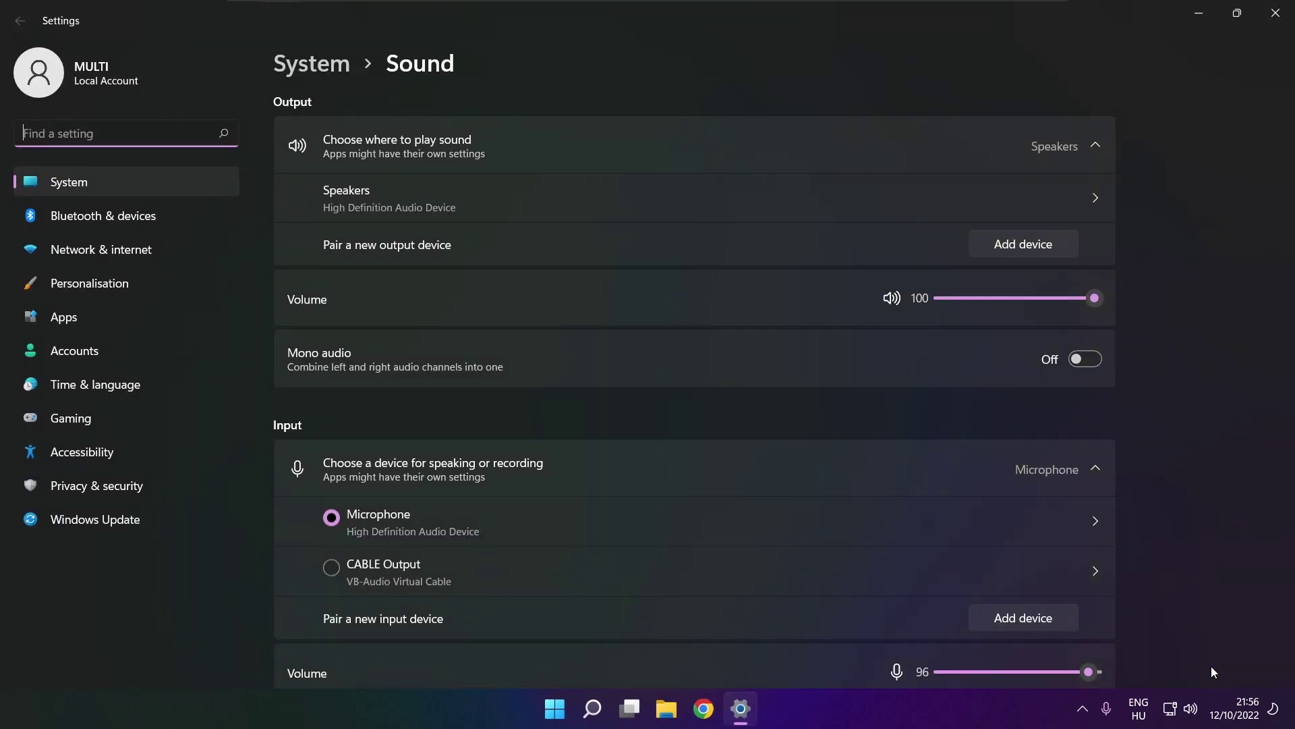
pyautogui.scroll(-5, 694, 389)
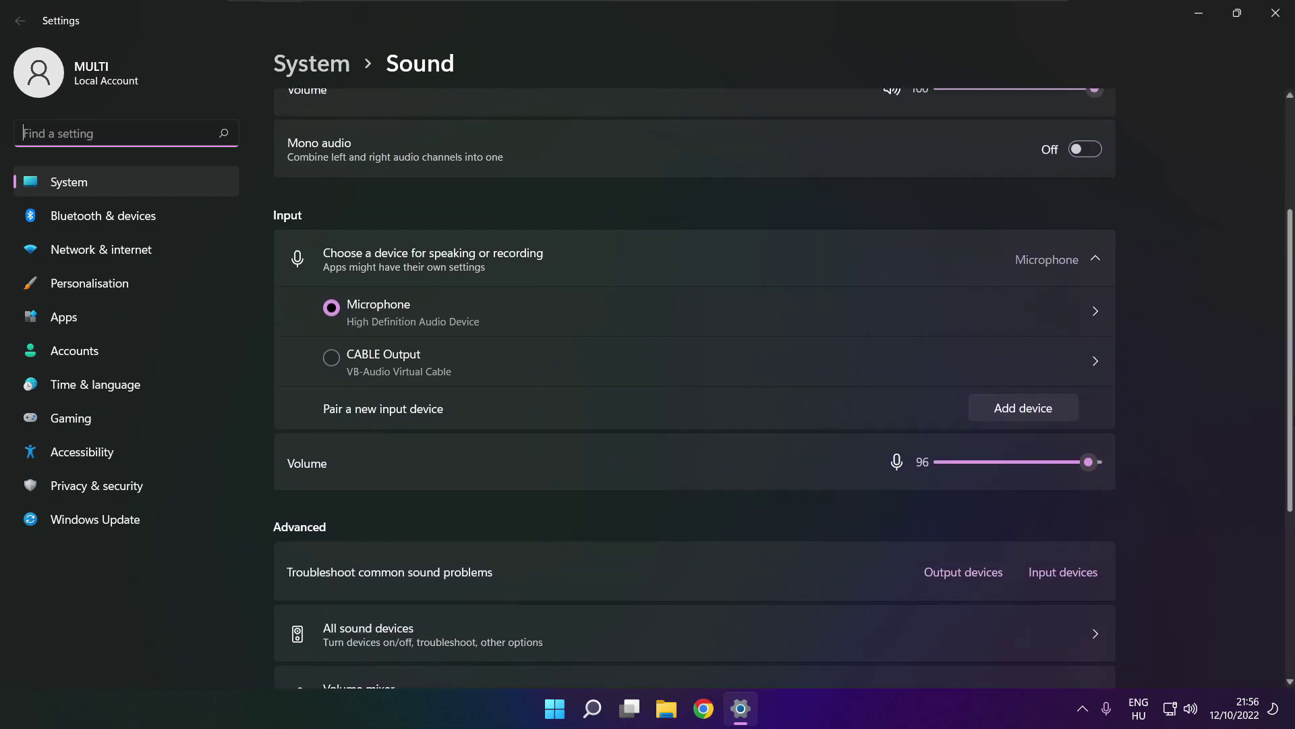
pyautogui.scroll(-1, 694, 389)
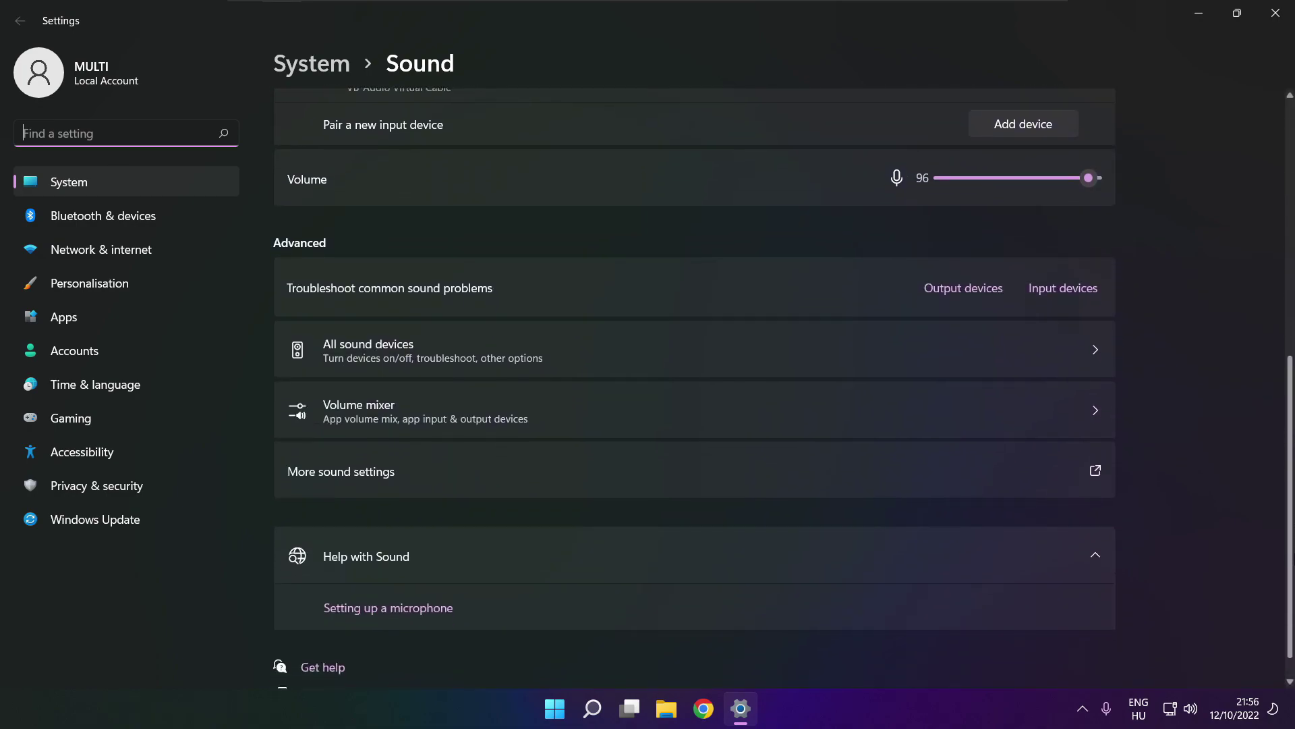
pyautogui.scroll(-1, 695, 389)
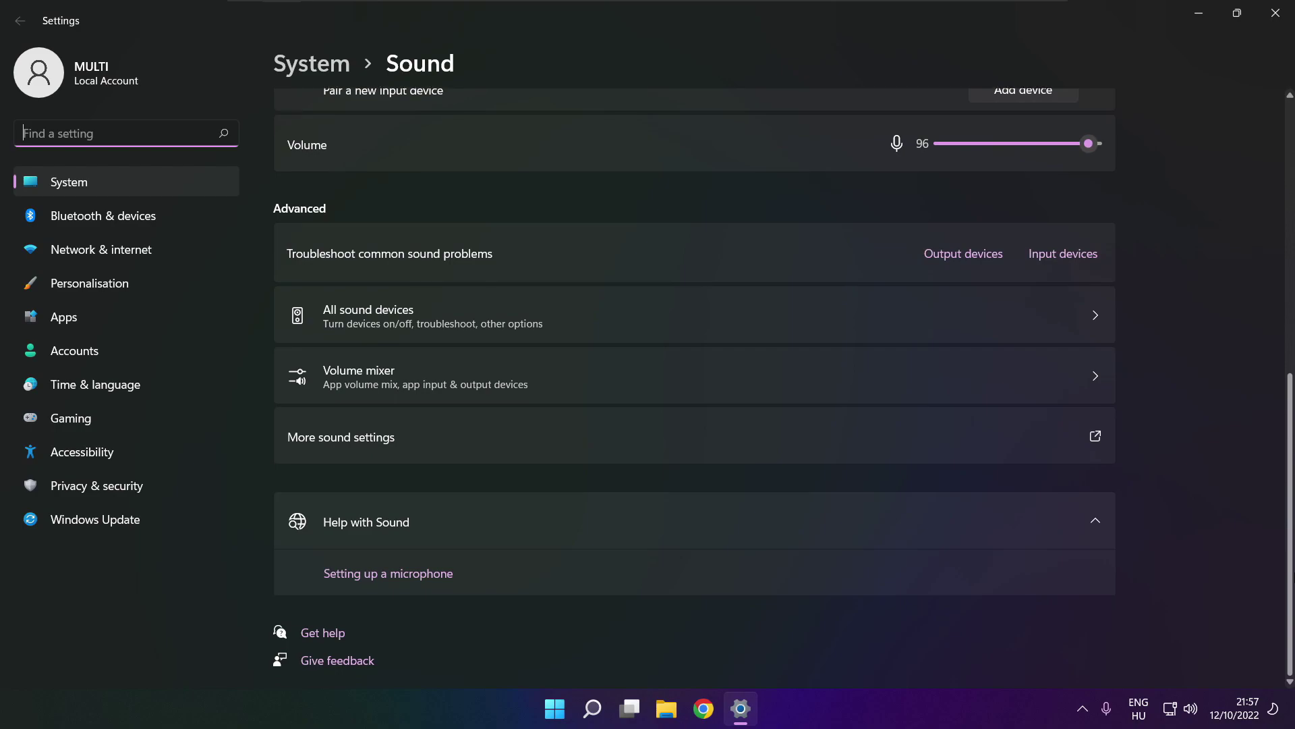
# Run the Output devices troubleshooter under Troubleshoot common sound problems
pyautogui.click(969, 259)
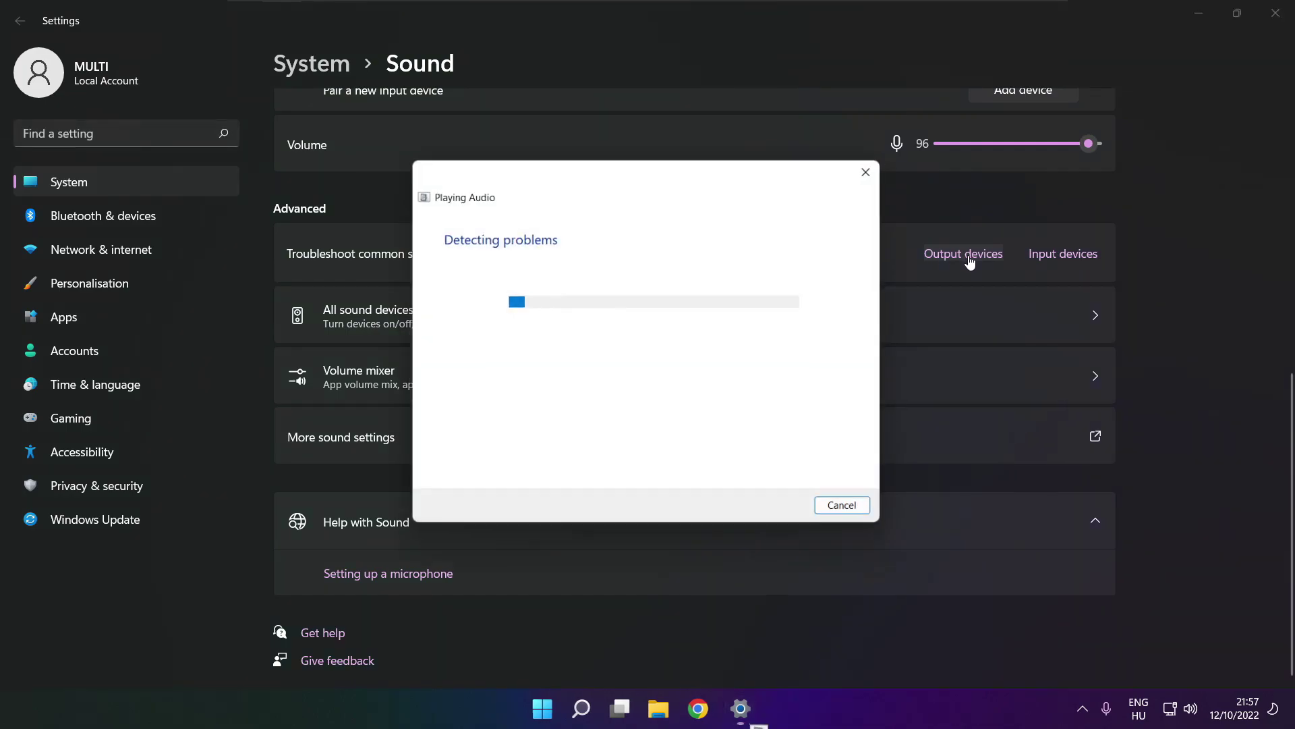